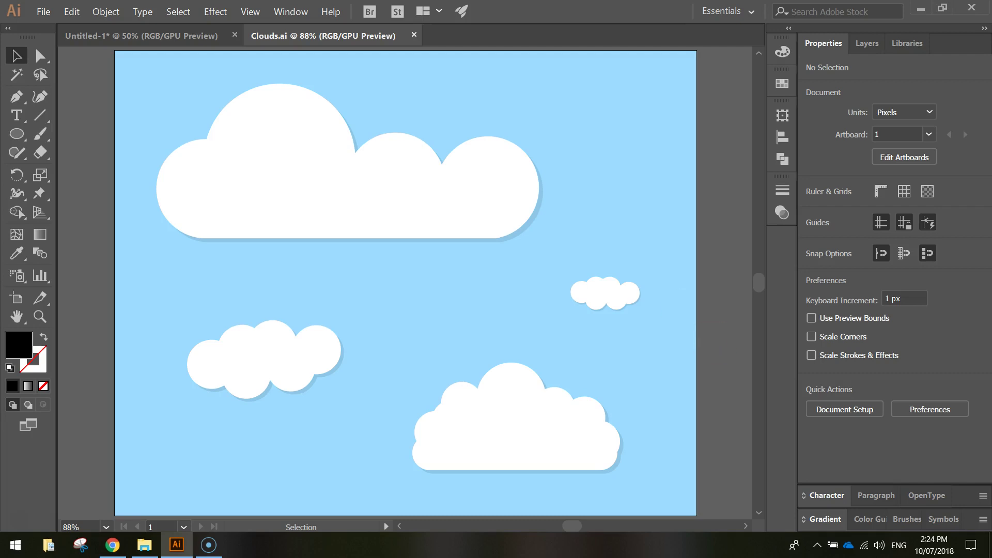
- Start a new document from the Web 1280 x 1024 px preset
click(47, 12)
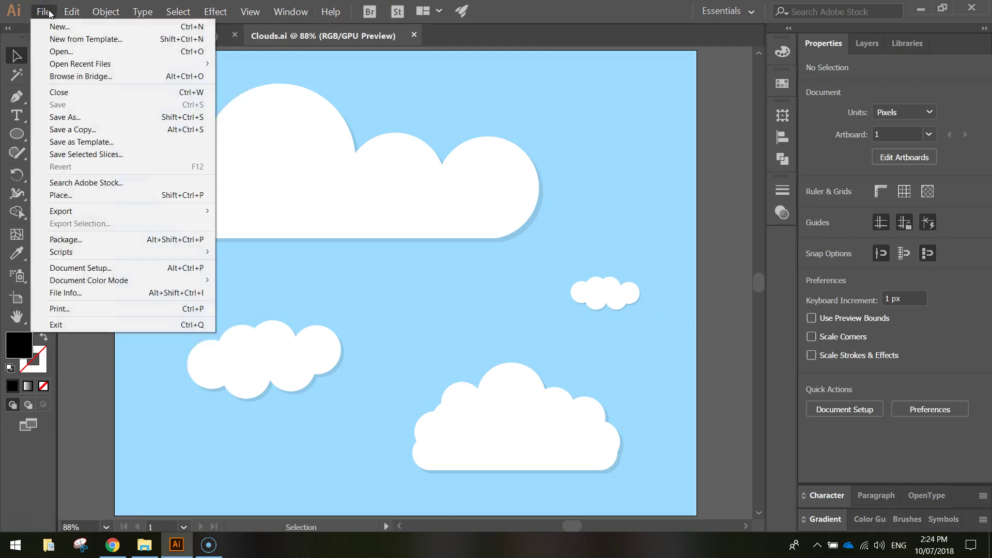
click(55, 26)
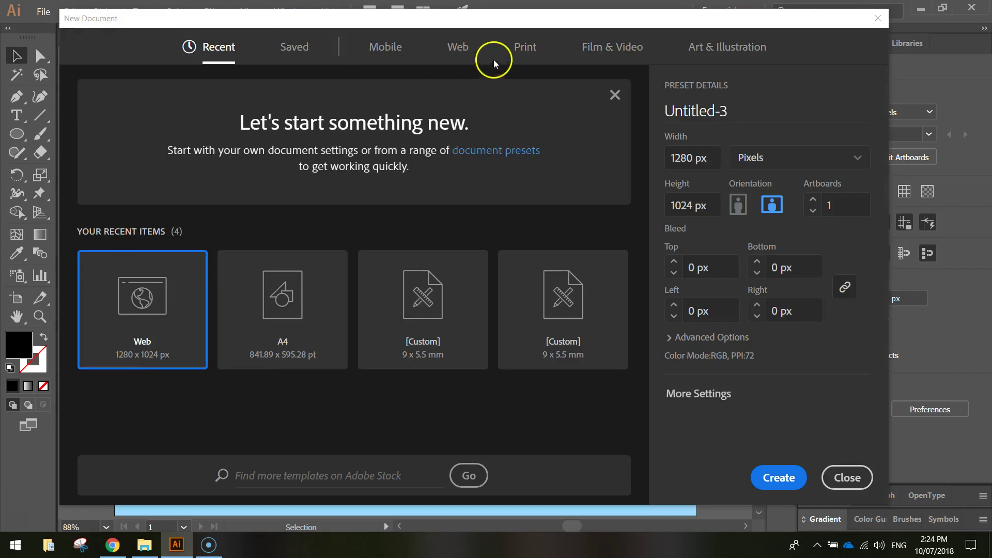
click(458, 48)
click(432, 152)
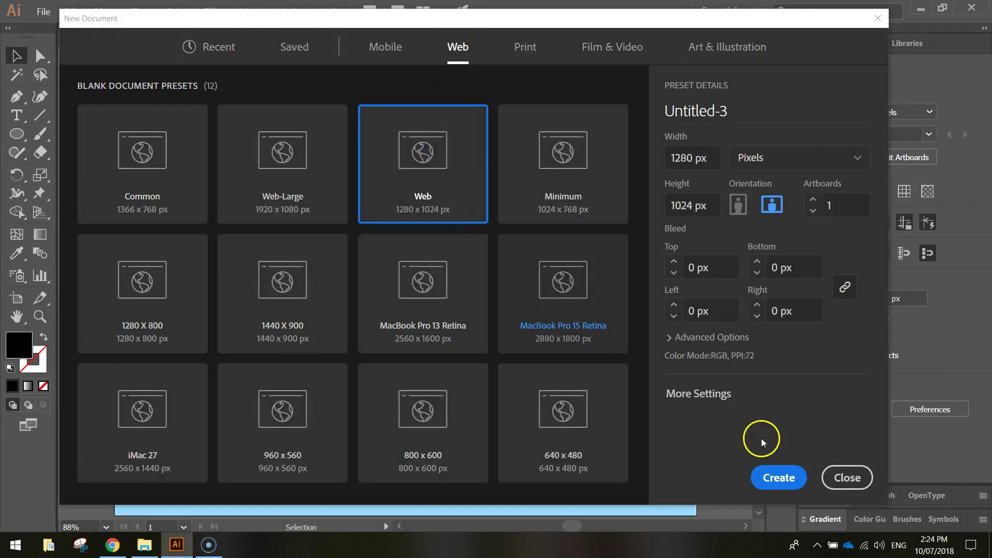
- Create the document and give the Rectangle tool a light blue #ade4ff fill
click(782, 475)
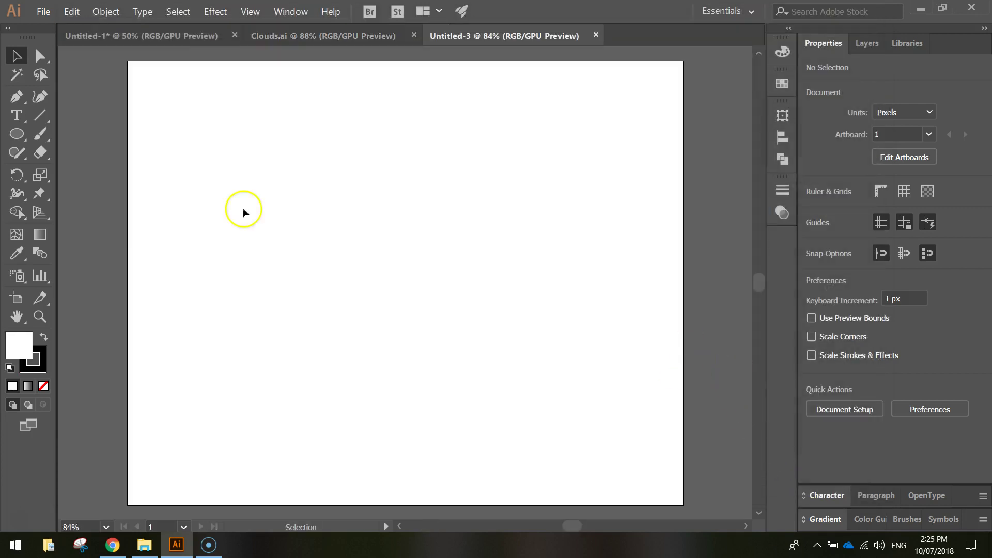
drag(23, 137, 76, 131)
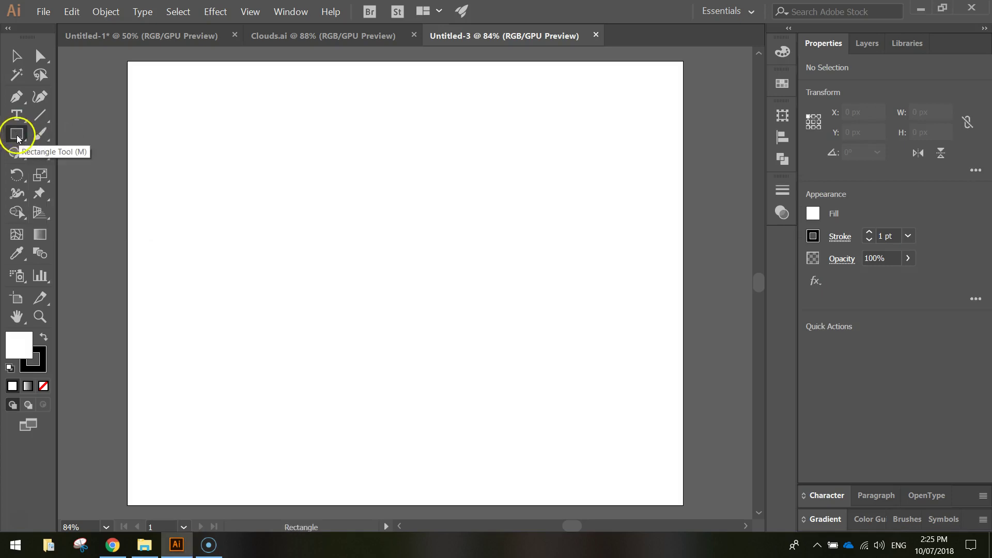
click(812, 214)
drag(769, 275, 758, 306)
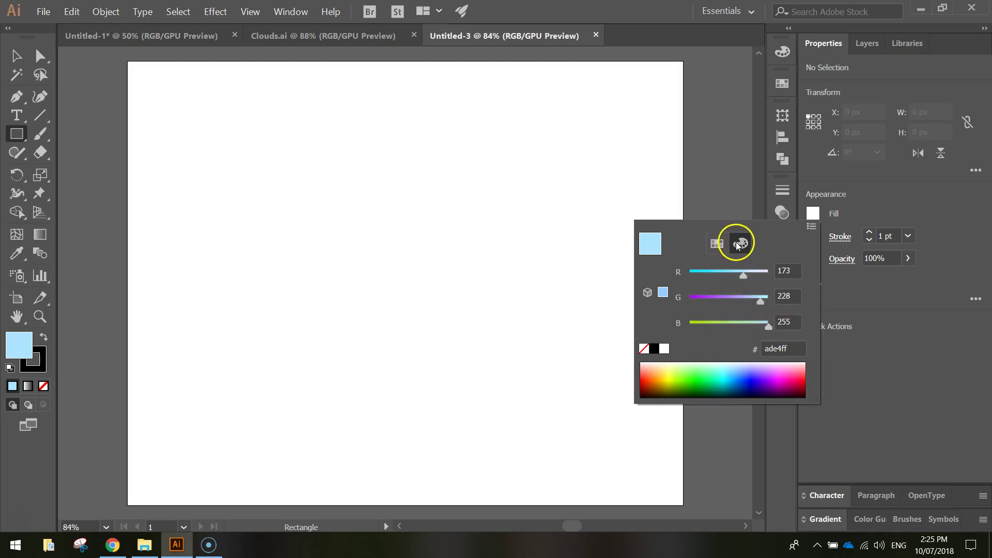
click(717, 243)
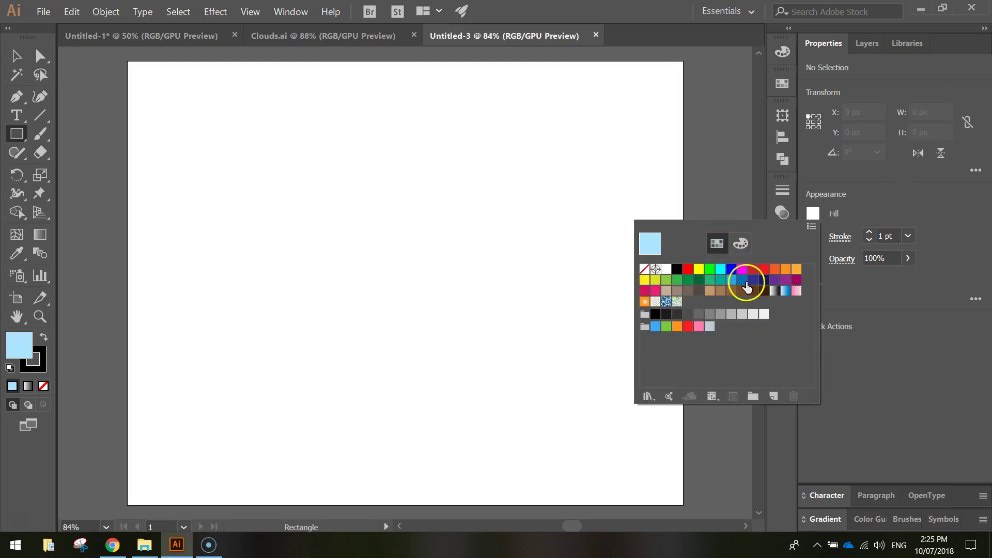
click(737, 246)
click(895, 308)
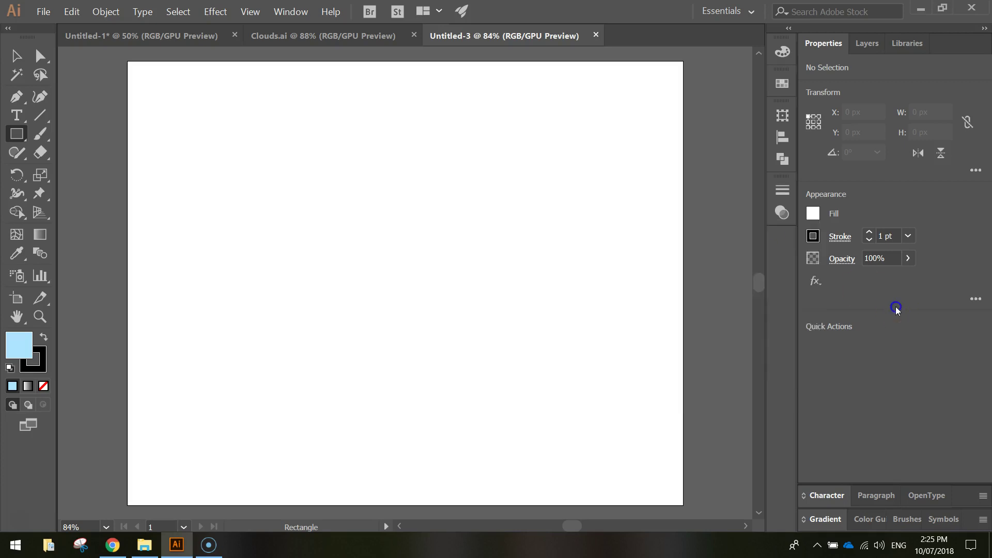
- Set the stroke to None and draw a rectangle covering the whole artboard
click(814, 238)
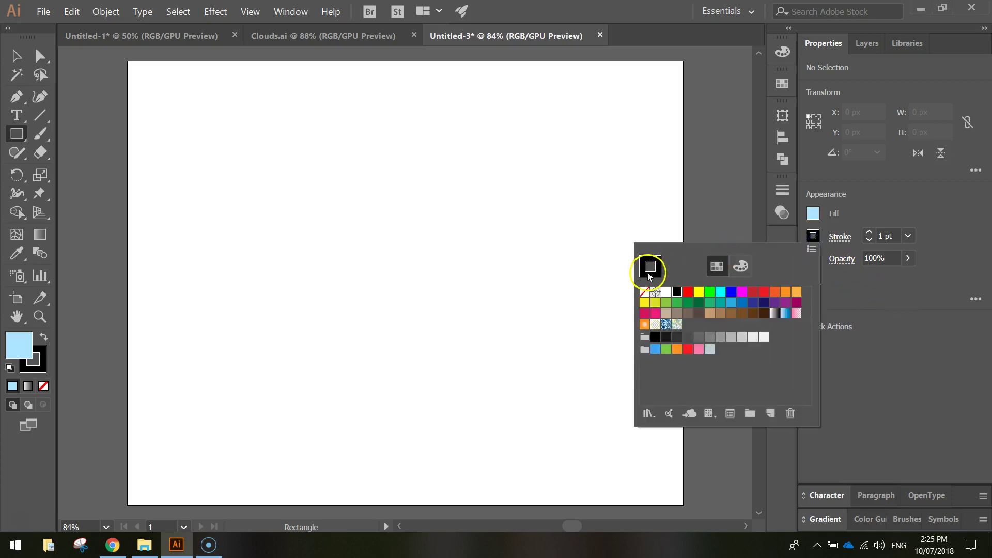
click(644, 291)
click(911, 322)
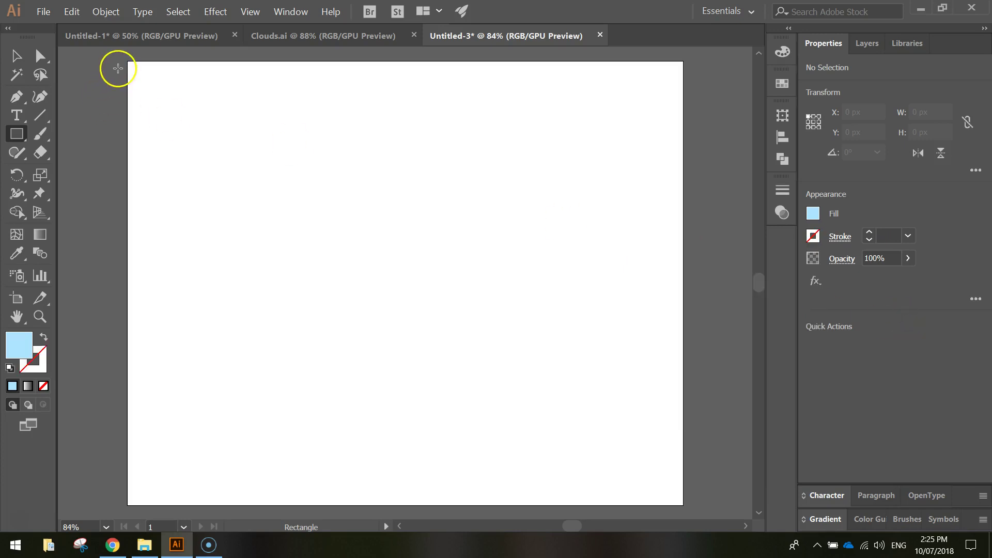
drag(126, 60, 683, 505)
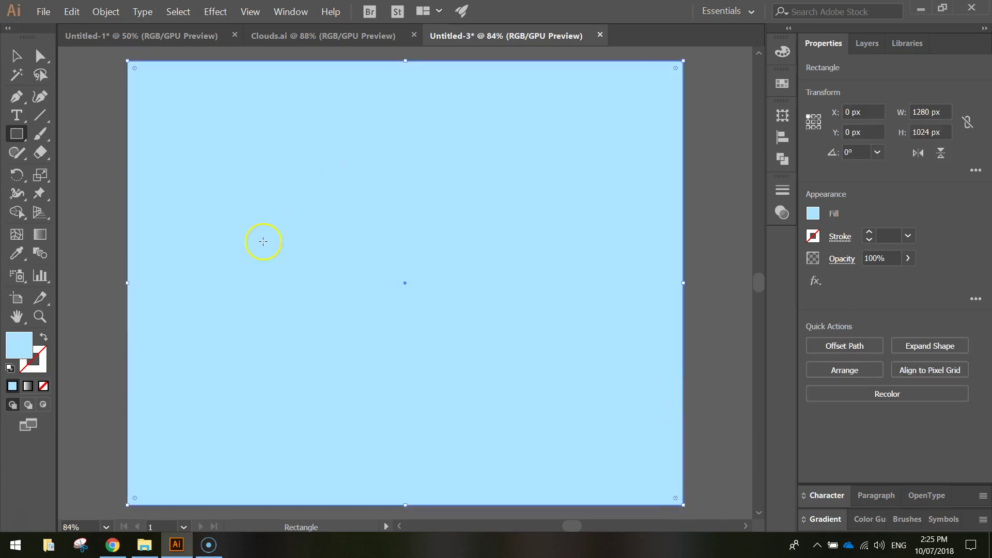
- Lock the <Rectangle> sky object under Layer 1 in the Layers panel
click(867, 43)
click(848, 67)
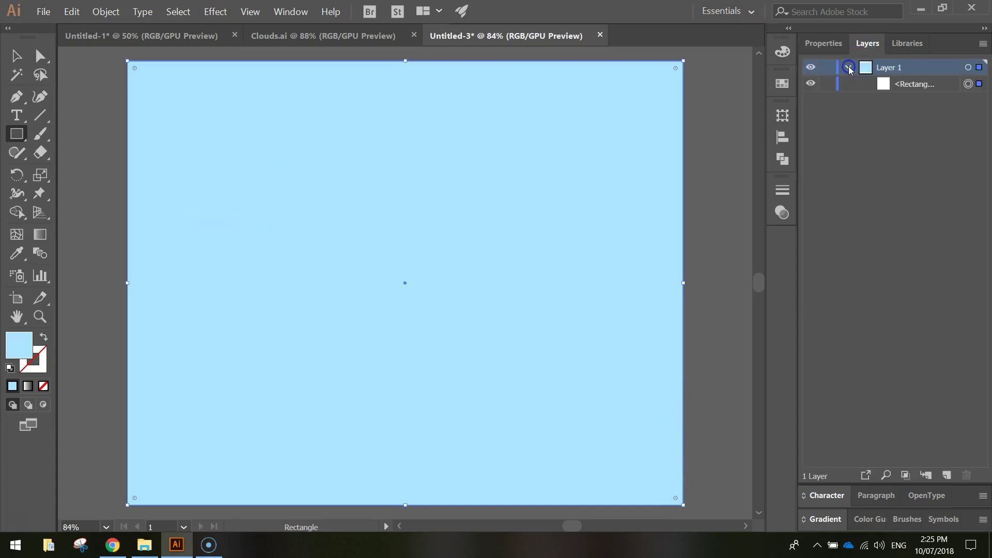
click(917, 84)
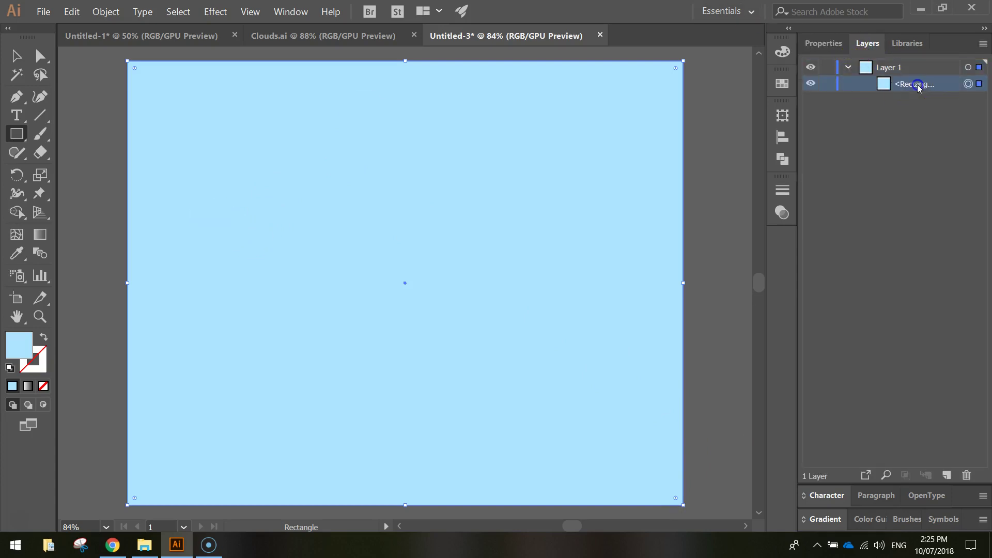
click(827, 84)
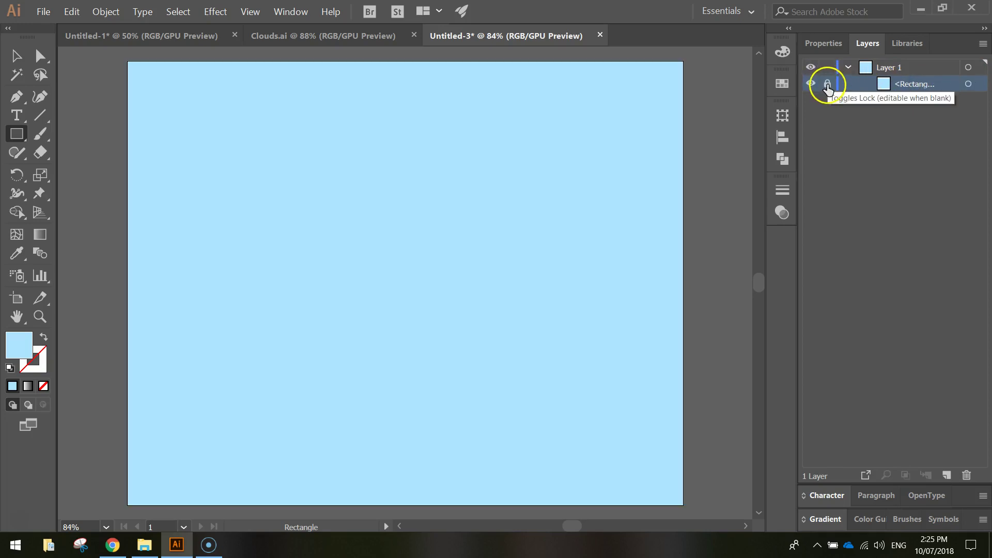
click(15, 55)
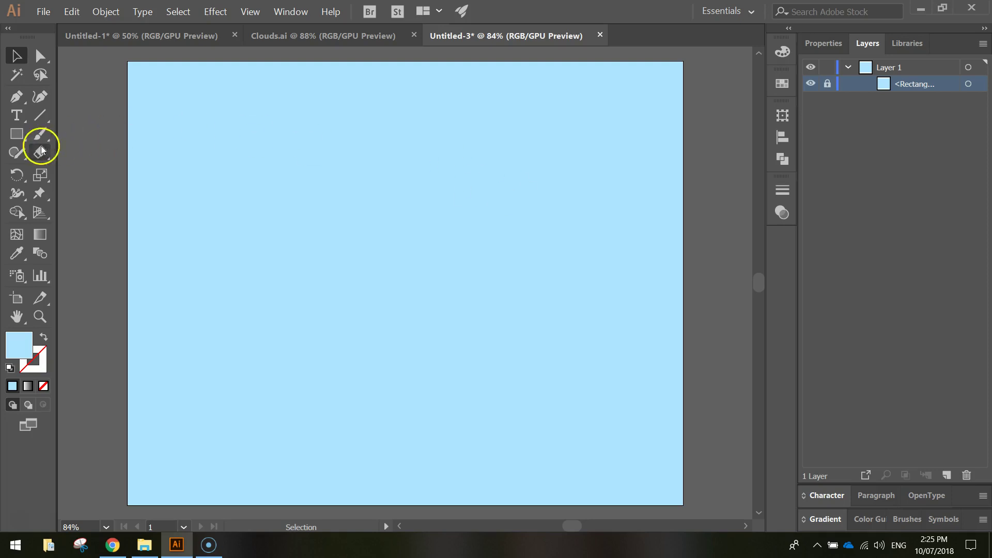
- Draw a long white rounded rectangle in the upper left of the sky
drag(19, 136, 89, 154)
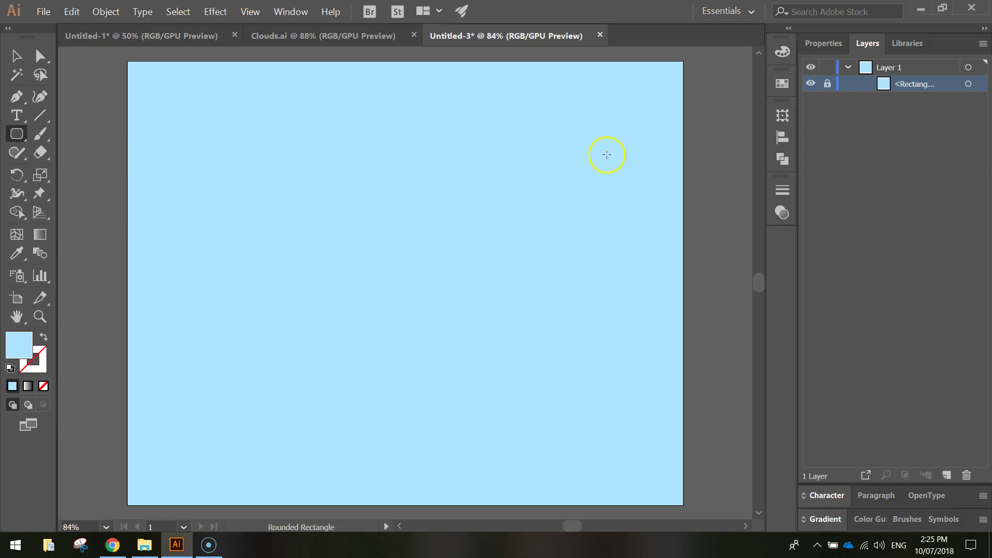
click(831, 51)
click(813, 213)
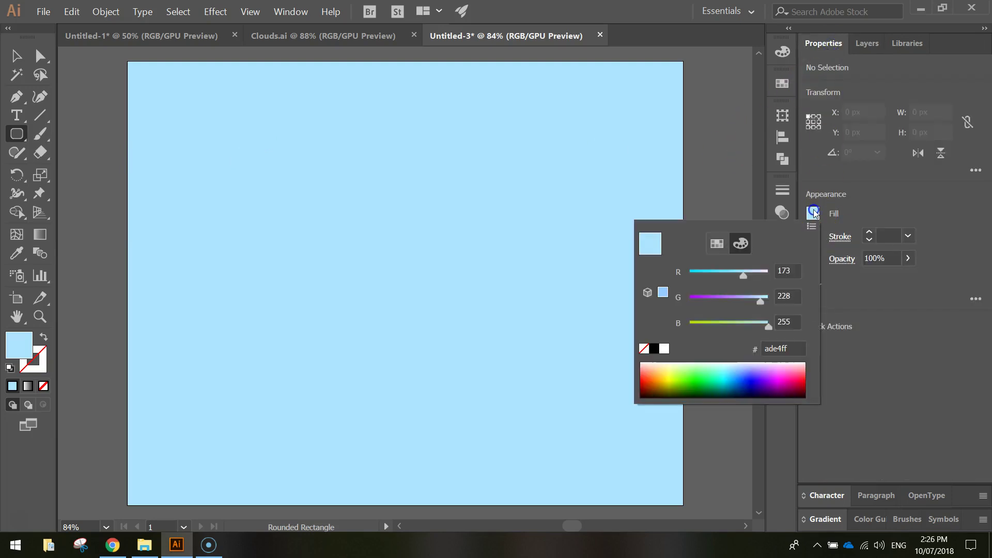
click(667, 347)
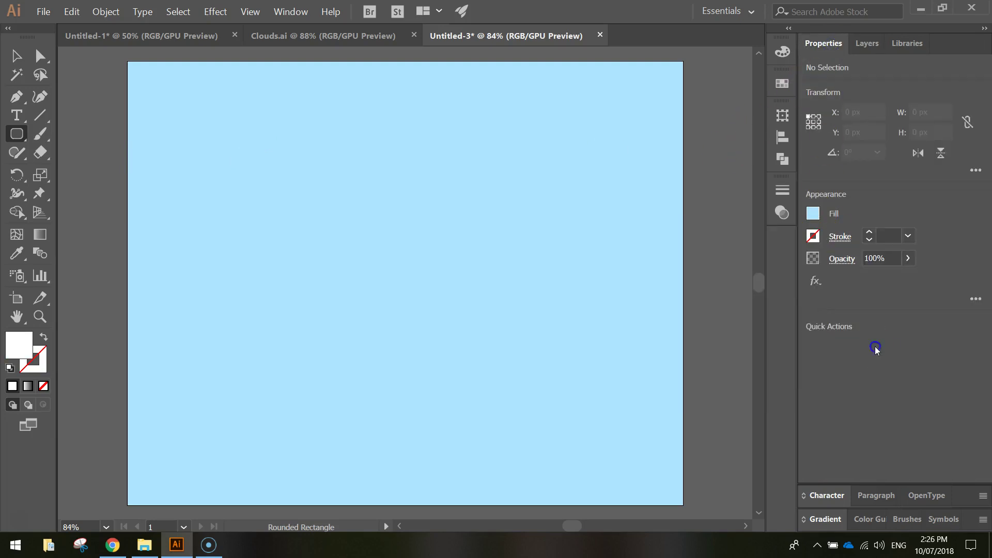
mouse_move(190, 179)
mouse_down()
mouse_move(304, 195)
mouse_move(353, 214)
mouse_up()
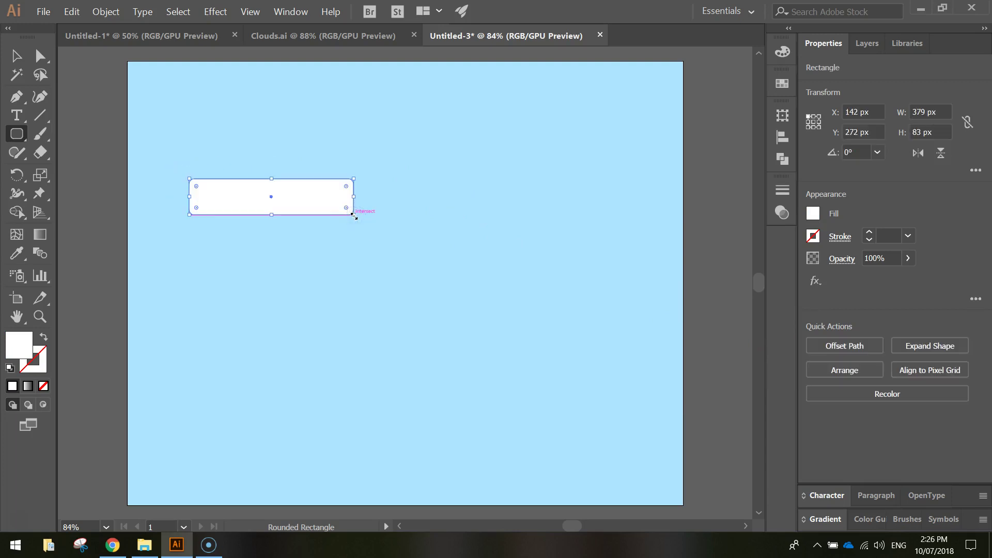
- Drag the live-corner widget inward so the bar's ends become fully round
click(16, 55)
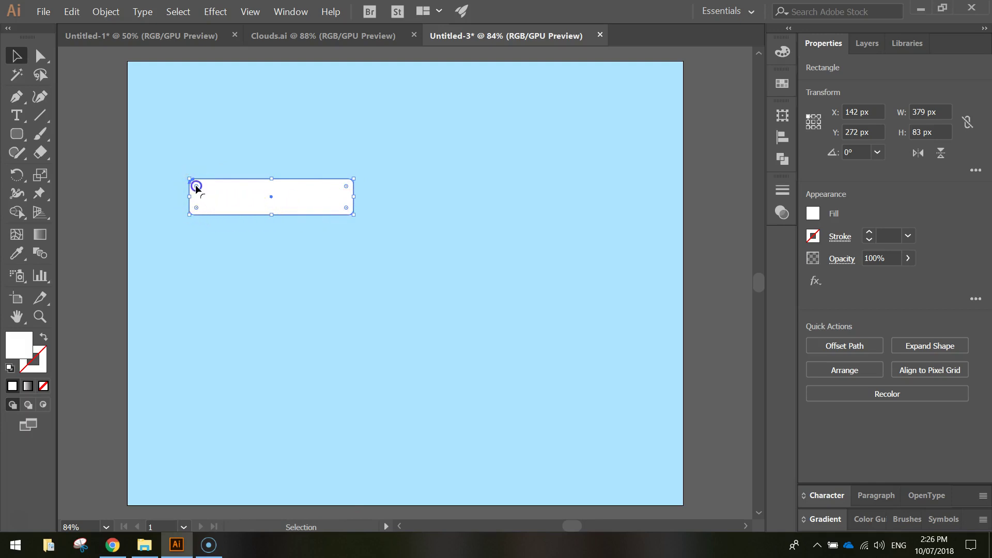
drag(197, 187, 223, 201)
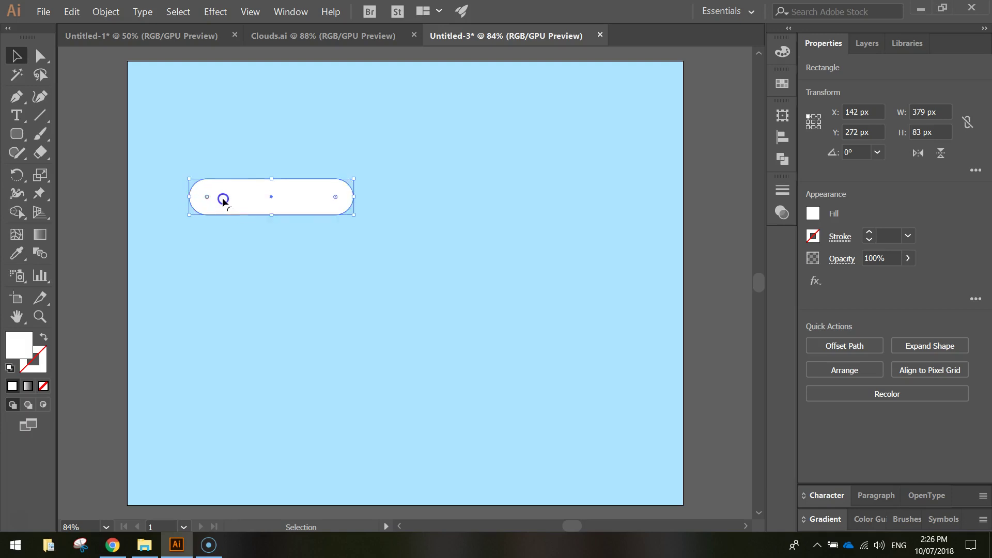
click(407, 261)
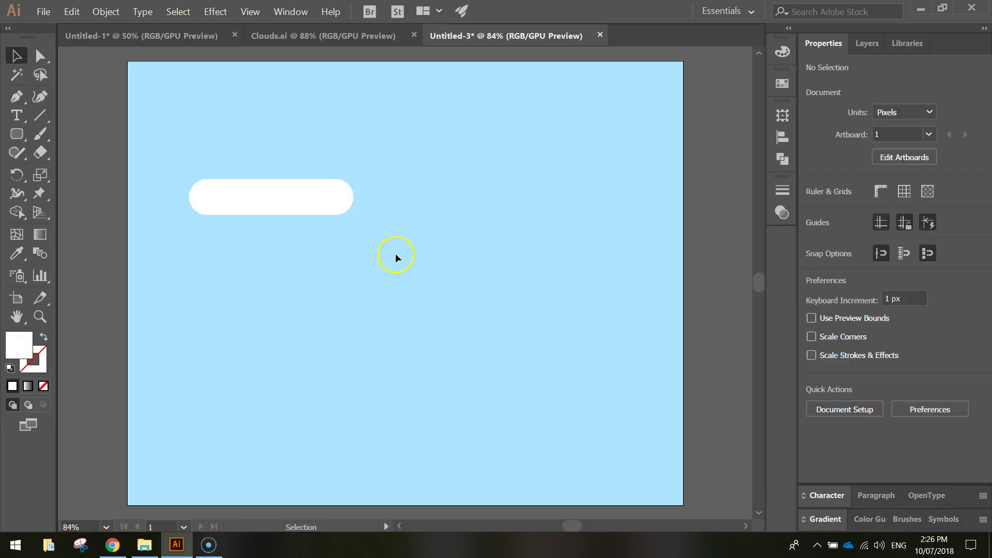
- Draw two circles with the Ellipse tool, over the pill's left end and middle
scroll(158, 120, up, 3)
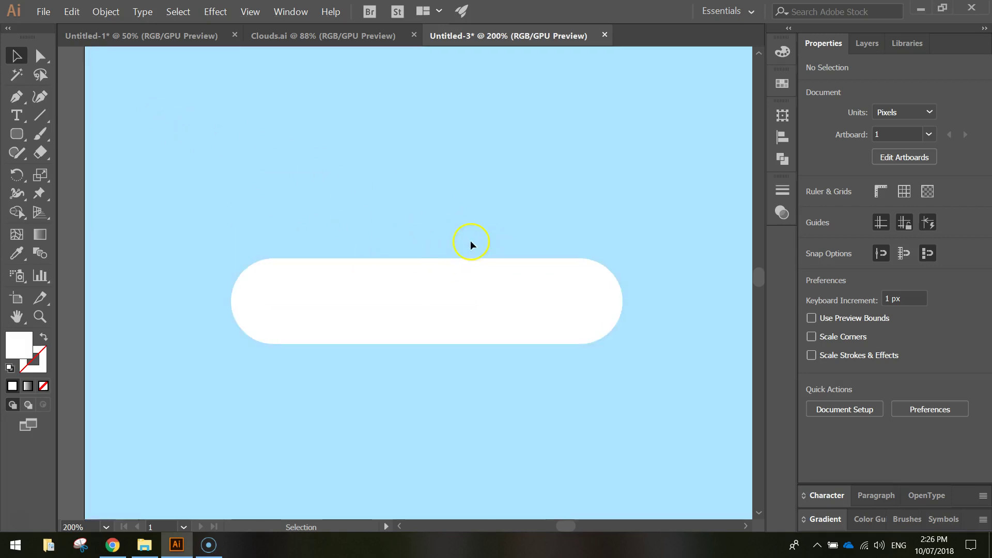
click(17, 134)
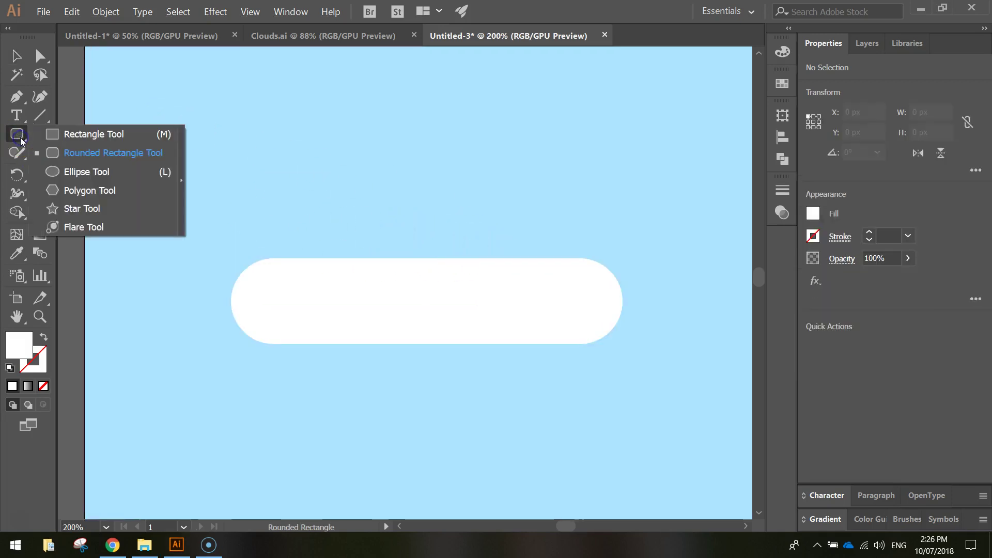
drag(17, 138, 91, 176)
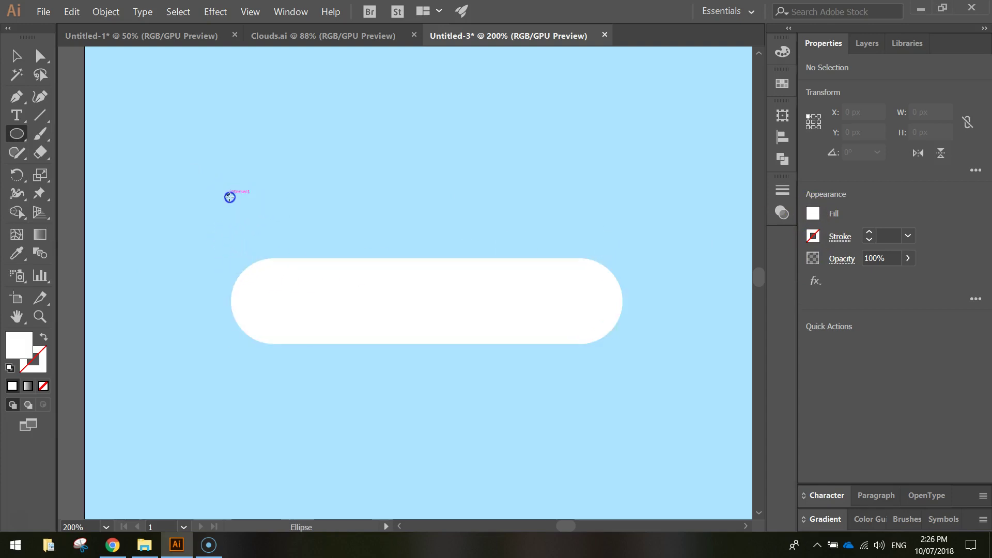
drag(230, 197, 350, 316)
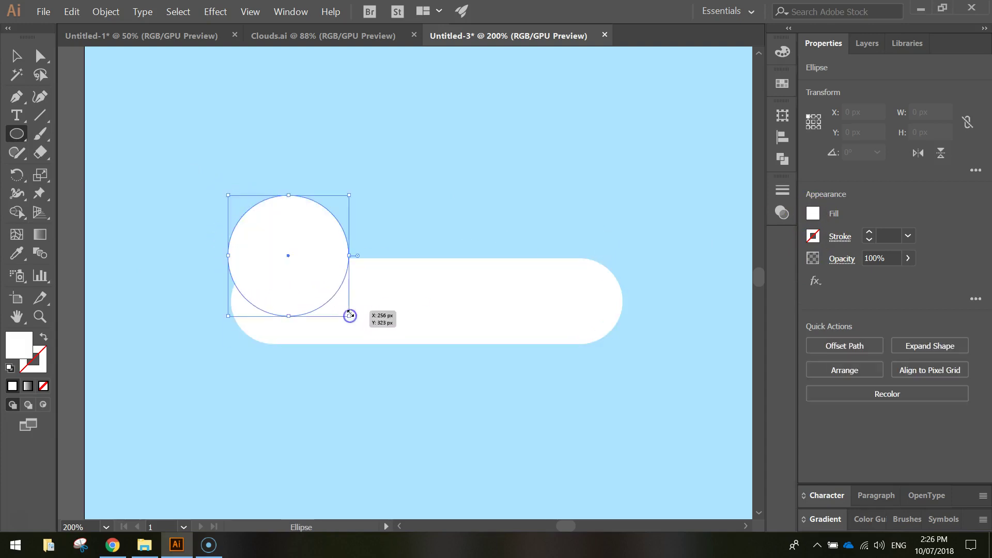
drag(462, 169, 333, 298)
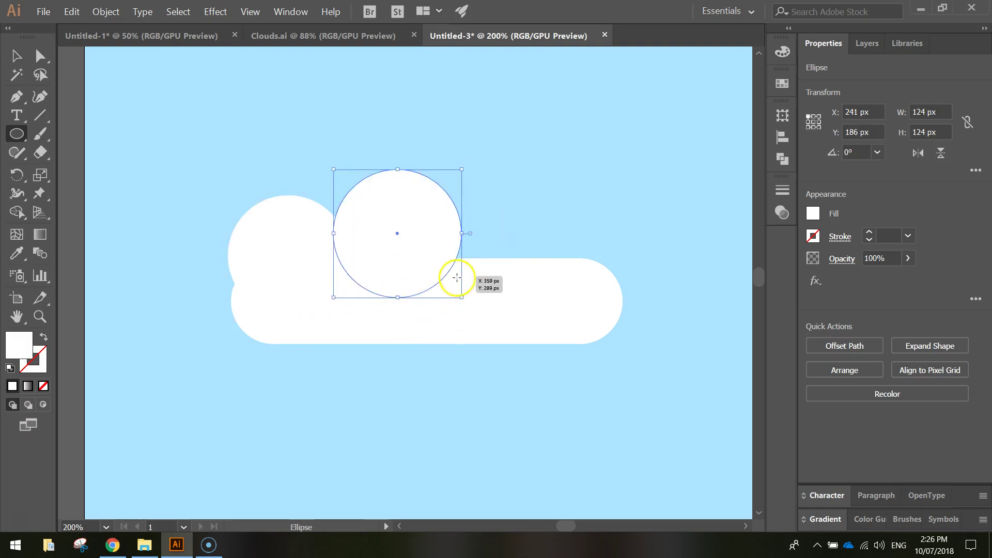
- Enlarge the middle circle to 165 px and copy the left circle to the pill's right side
click(15, 55)
drag(460, 167, 506, 128)
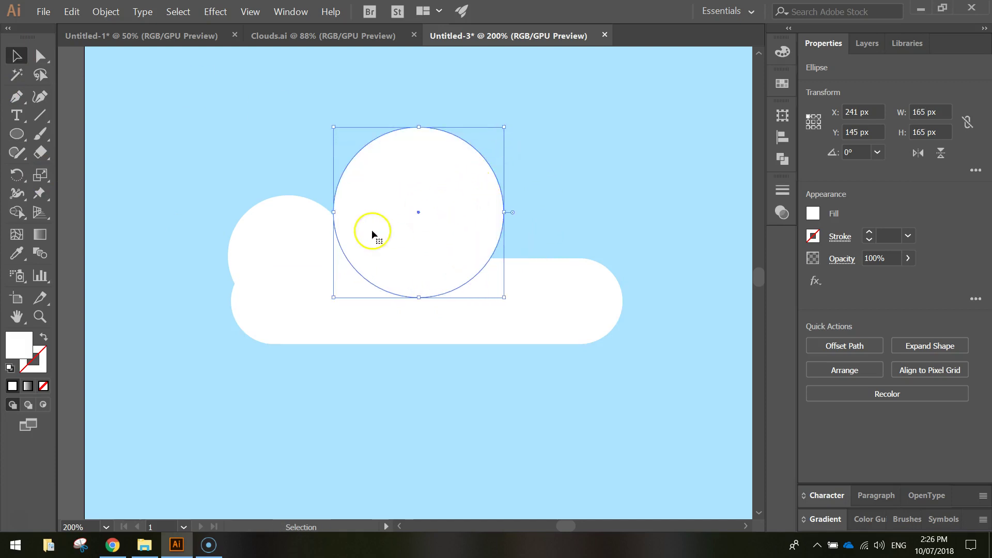
click(309, 235)
drag(307, 235, 565, 221)
click(623, 252)
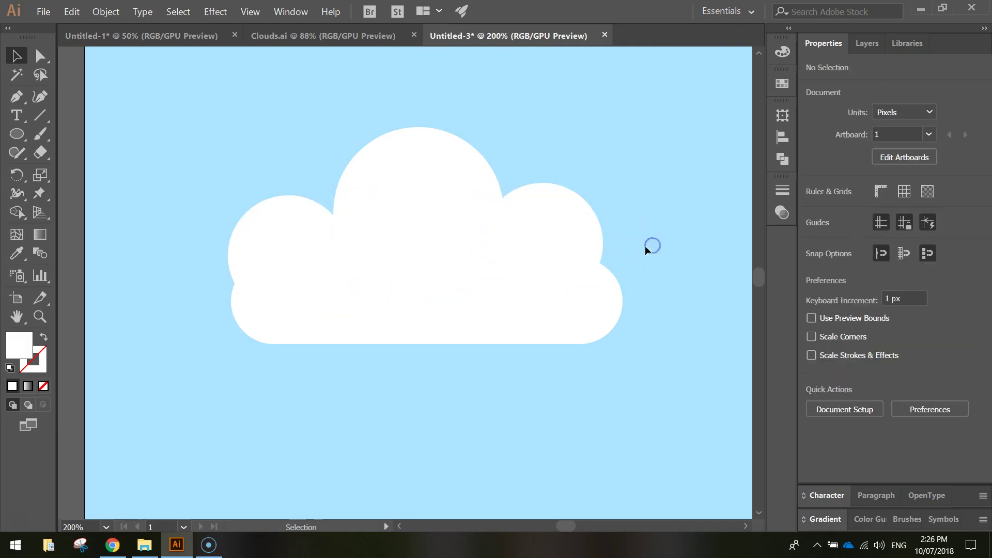
- Nudge the top circle into place and move the left circle down 25 px, resizing it
drag(284, 261, 275, 262)
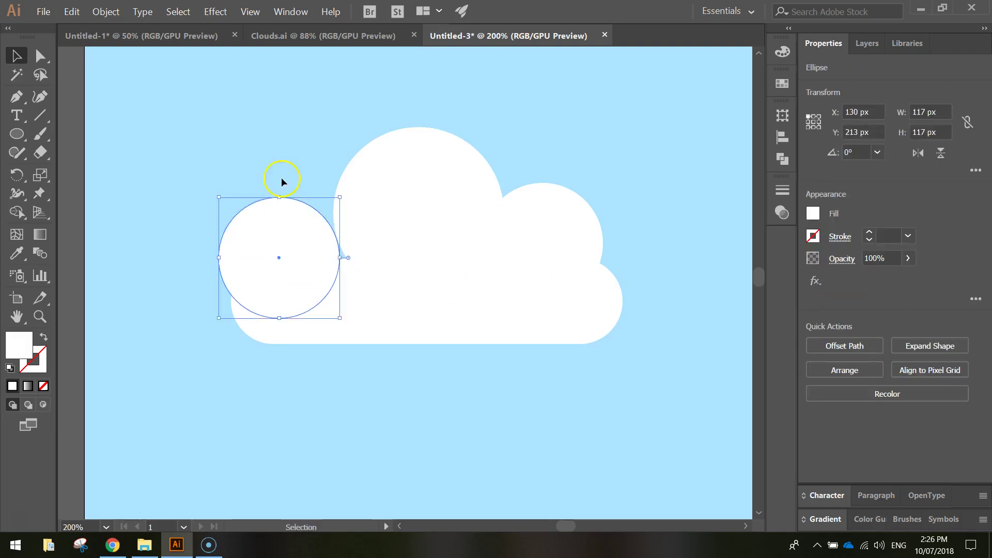
click(284, 177)
drag(354, 211, 370, 216)
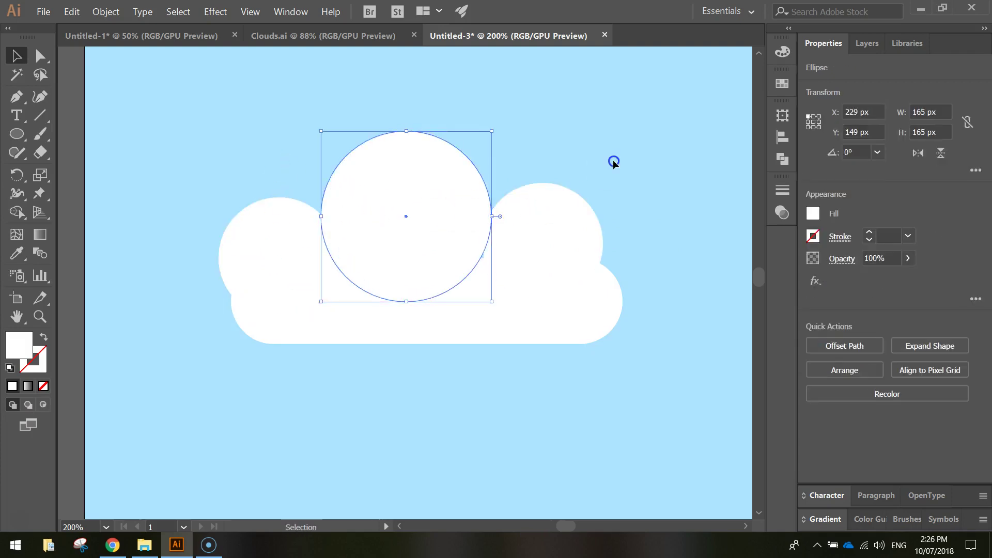
click(659, 201)
click(213, 329)
drag(257, 268, 256, 292)
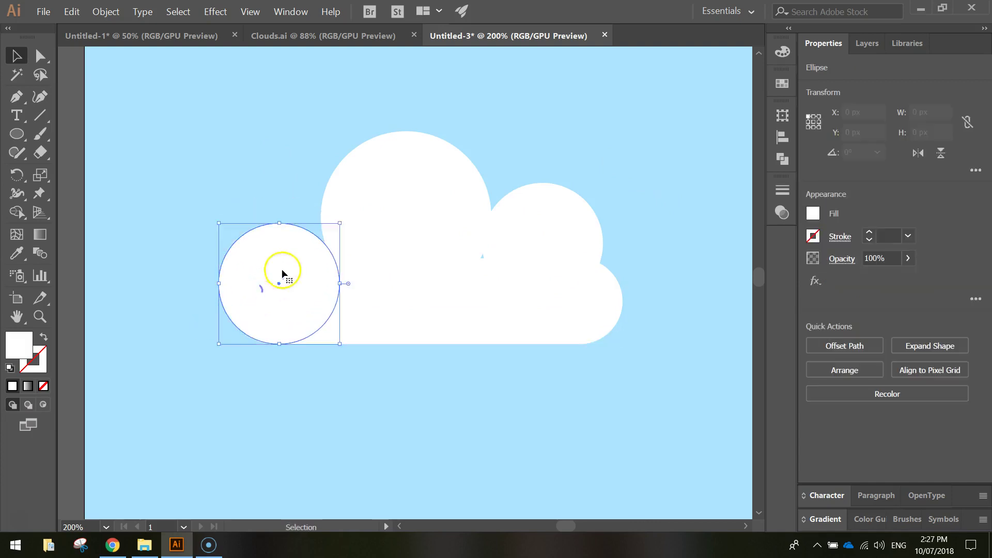
drag(341, 221, 356, 211)
click(243, 175)
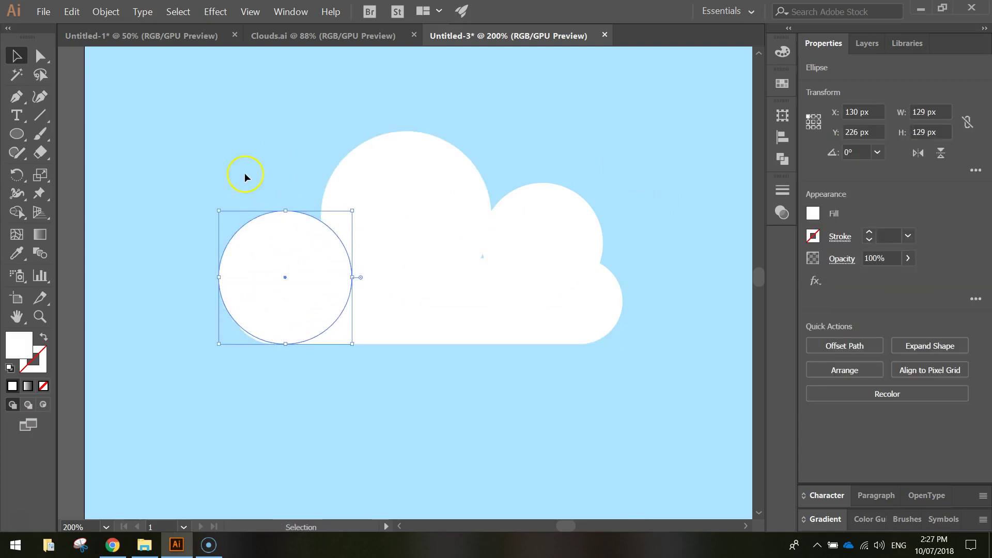
- Move the right circle slightly down-left and shrink it a little
drag(539, 240, 527, 261)
click(750, 248)
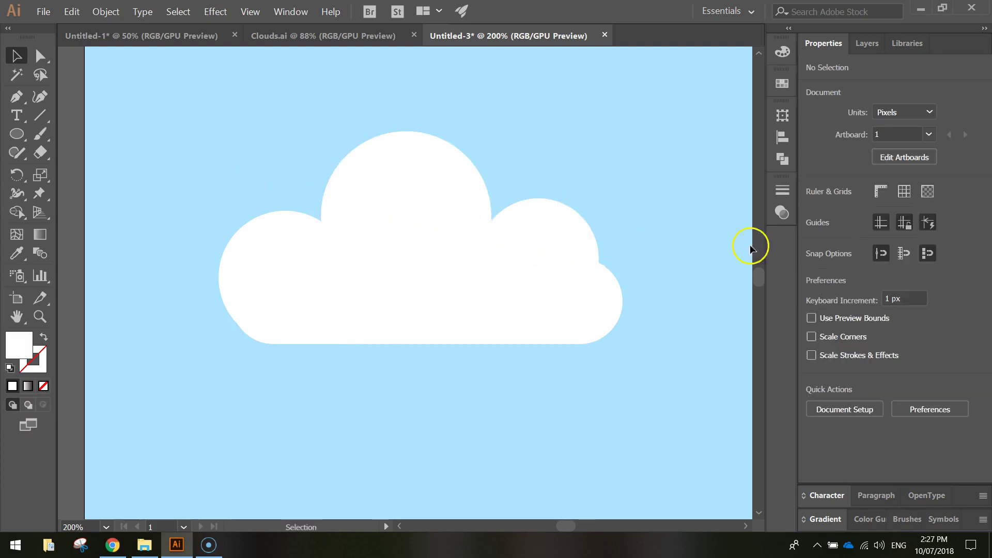
click(614, 295)
click(591, 253)
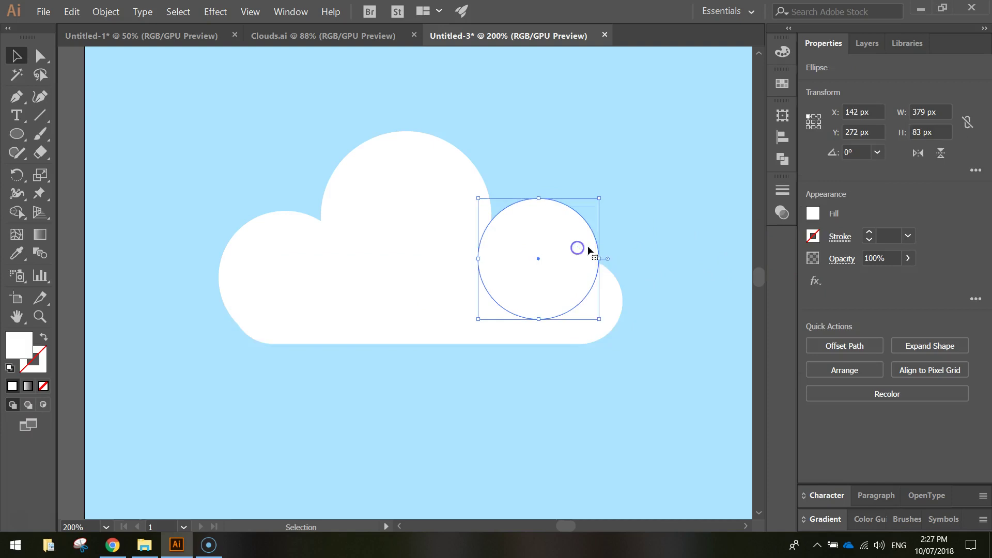
drag(600, 319, 587, 305)
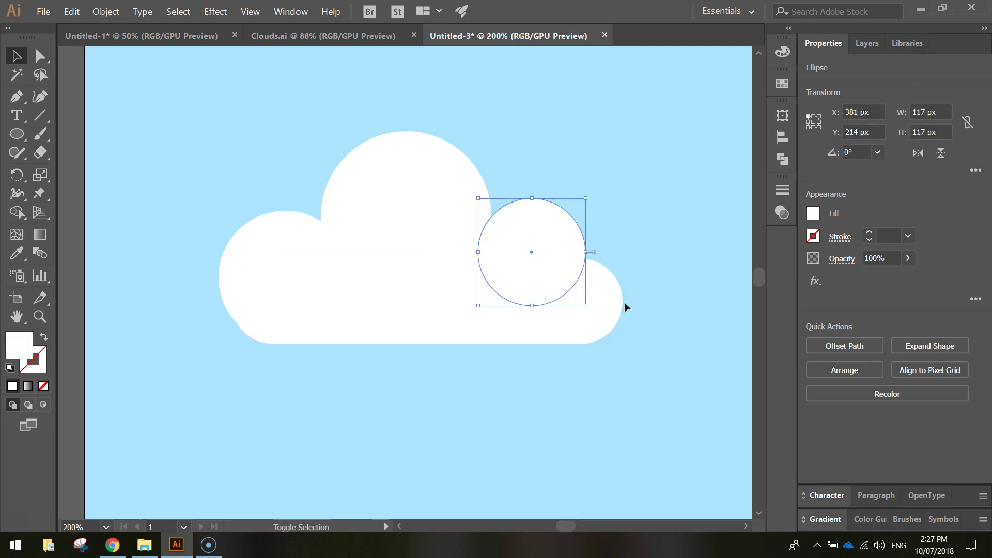
click(686, 266)
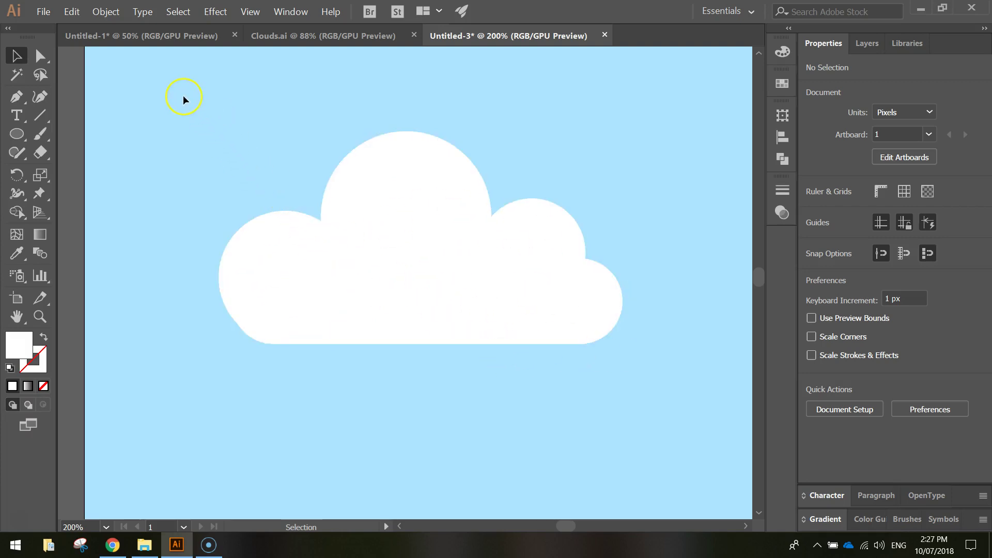
- Select the pill and three circles and unite them with Shape Builder into one cloud
drag(156, 72, 678, 397)
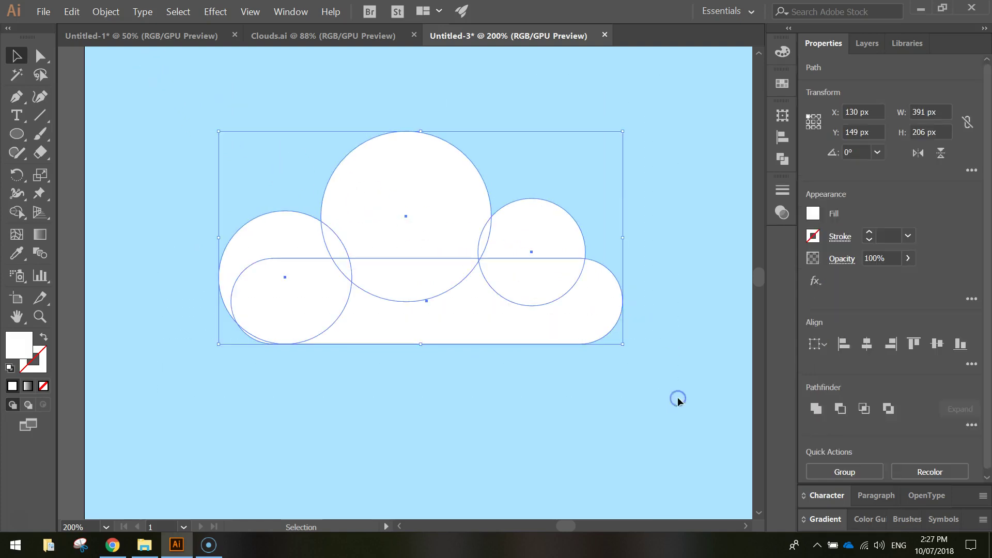
drag(16, 211, 66, 216)
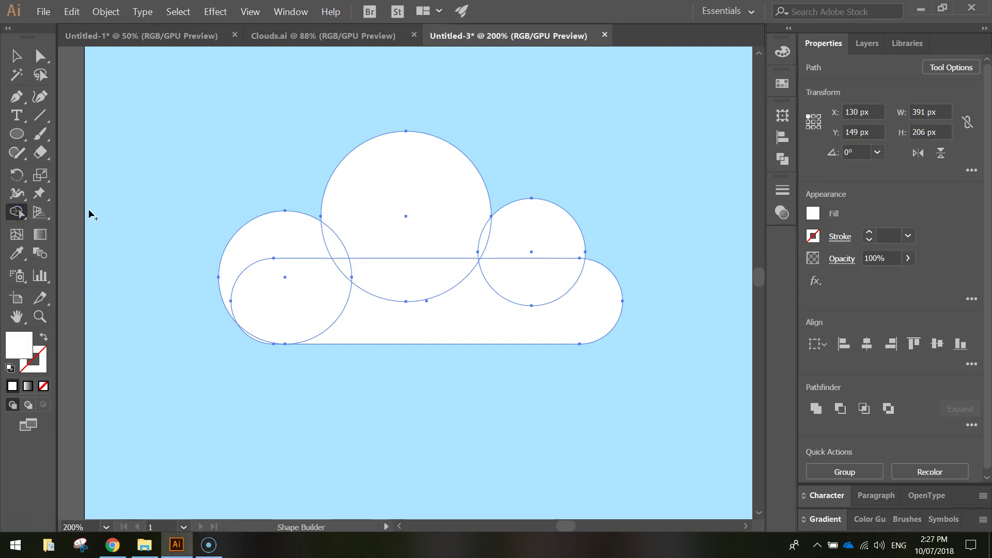
mouse_move(260, 243)
mouse_down()
mouse_move(281, 278)
mouse_move(334, 314)
mouse_move(387, 328)
mouse_move(268, 339)
mouse_up()
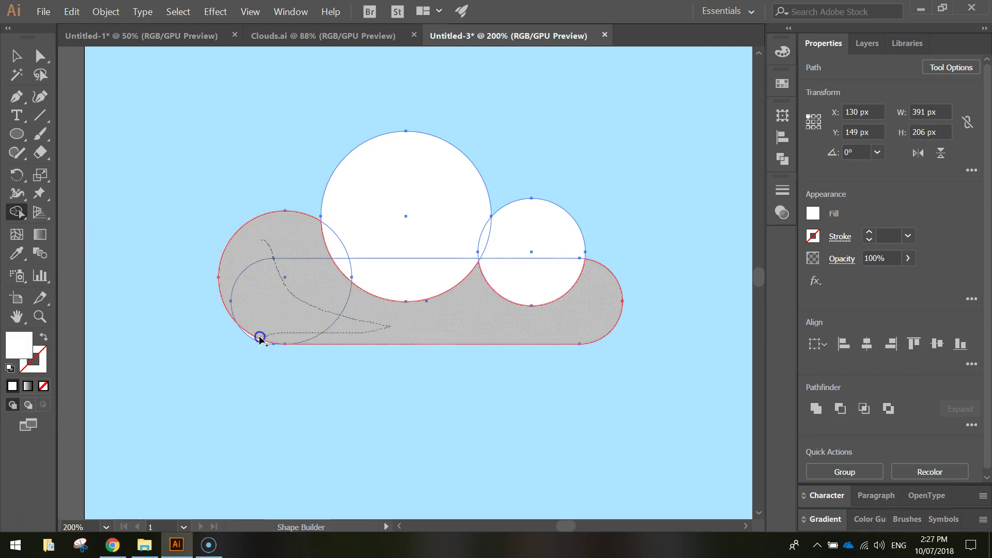
mouse_move(324, 294)
mouse_down()
mouse_move(352, 209)
mouse_move(375, 281)
mouse_move(436, 288)
mouse_move(514, 273)
mouse_move(544, 252)
mouse_move(532, 240)
mouse_move(485, 238)
mouse_move(484, 262)
mouse_move(468, 235)
mouse_move(481, 263)
mouse_up()
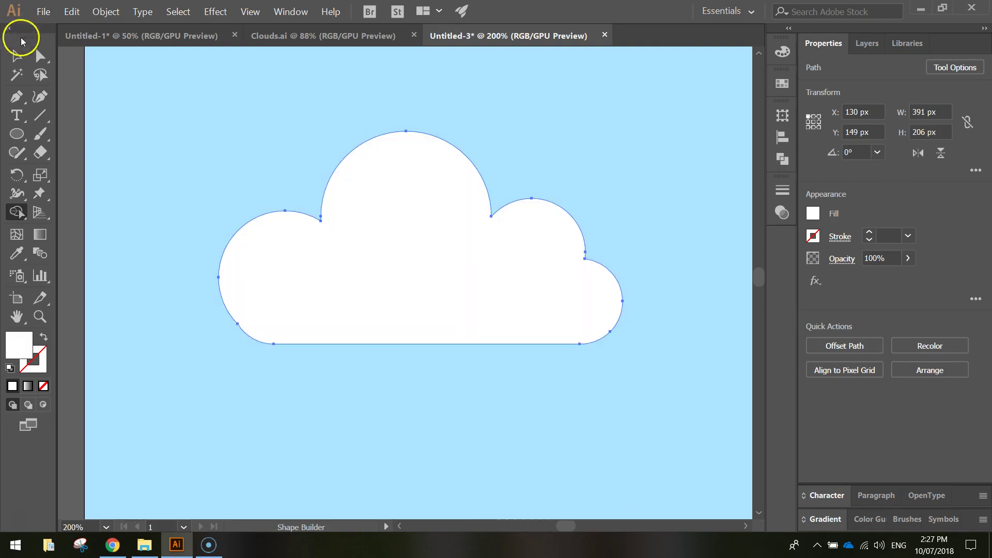
- Move the cloud up-left, shrink it slightly, and drag out a copy offset down-right
click(16, 56)
drag(441, 237, 426, 210)
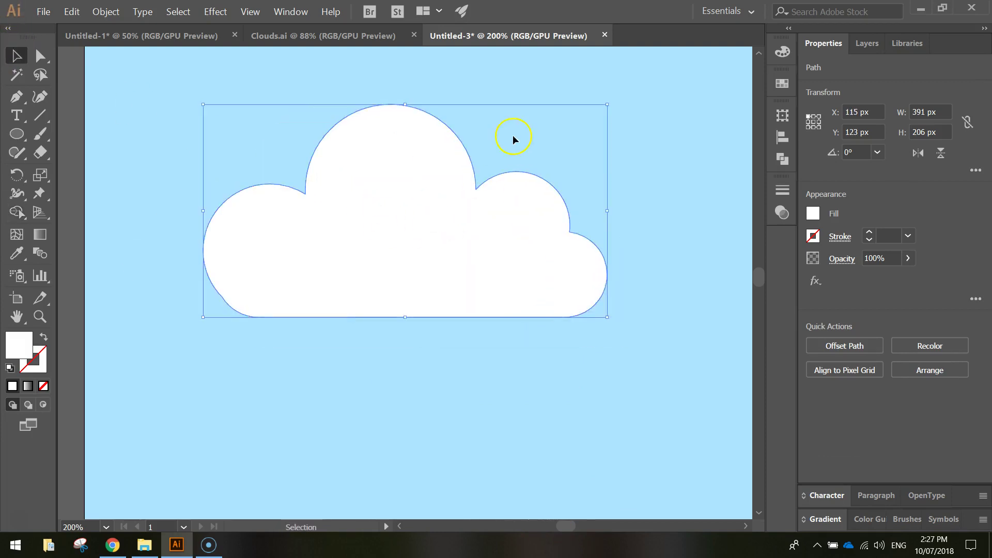
mouse_move(606, 104)
mouse_down()
mouse_move(567, 131)
mouse_move(602, 96)
mouse_up()
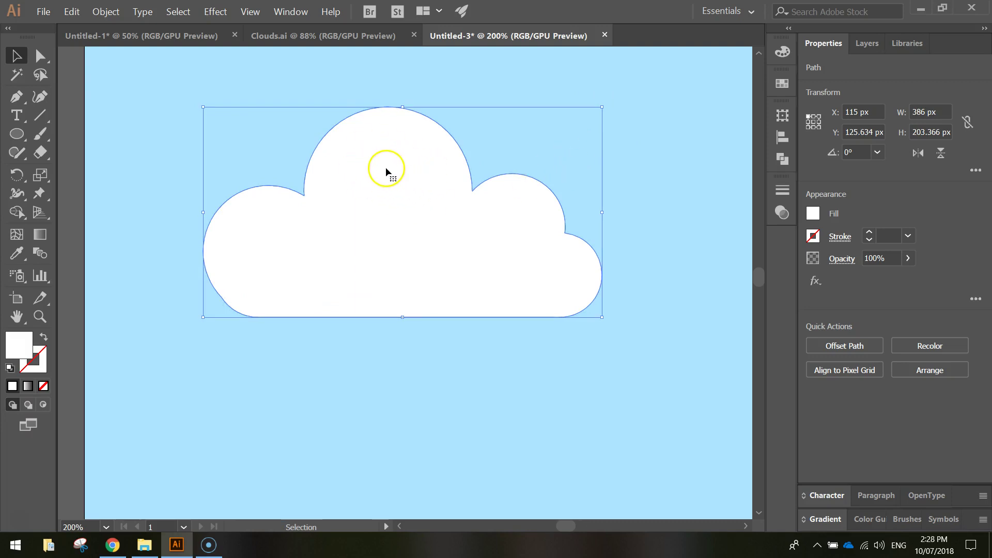
click(368, 166)
mouse_move(371, 169)
mouse_down()
mouse_move(385, 177)
mouse_move(375, 176)
mouse_up()
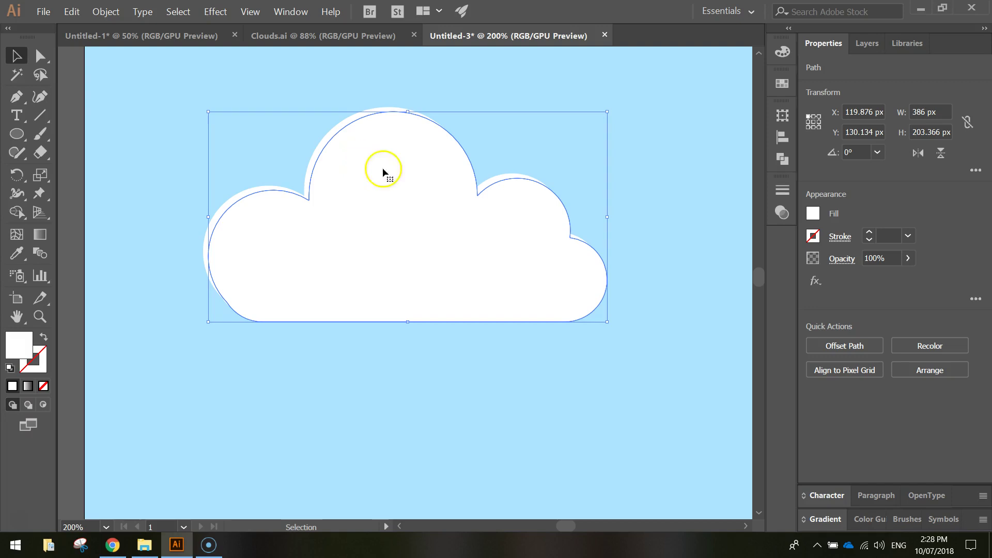
- Fill the cloud copy with black and set its opacity to 10%
click(811, 214)
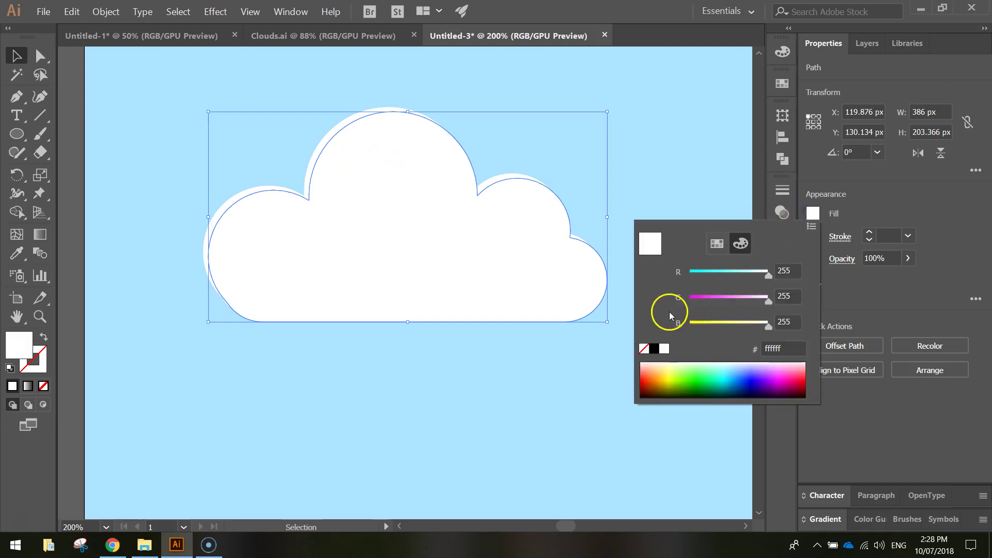
click(655, 349)
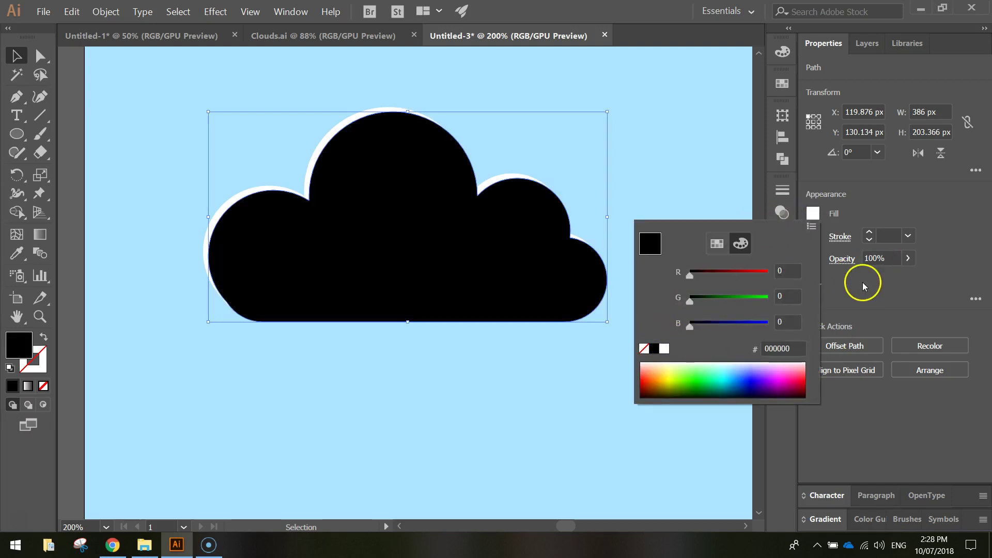
click(875, 258)
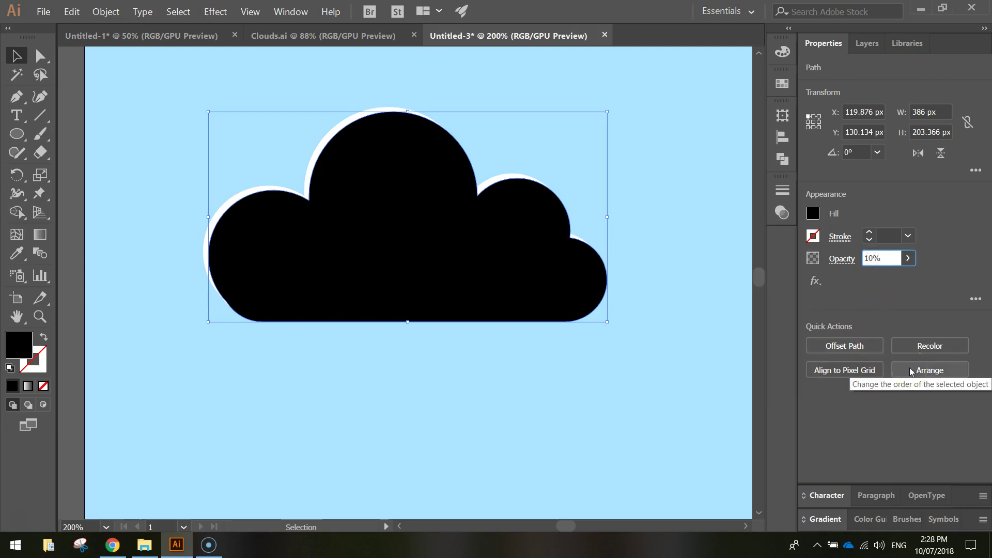
key(Return)
click(427, 252)
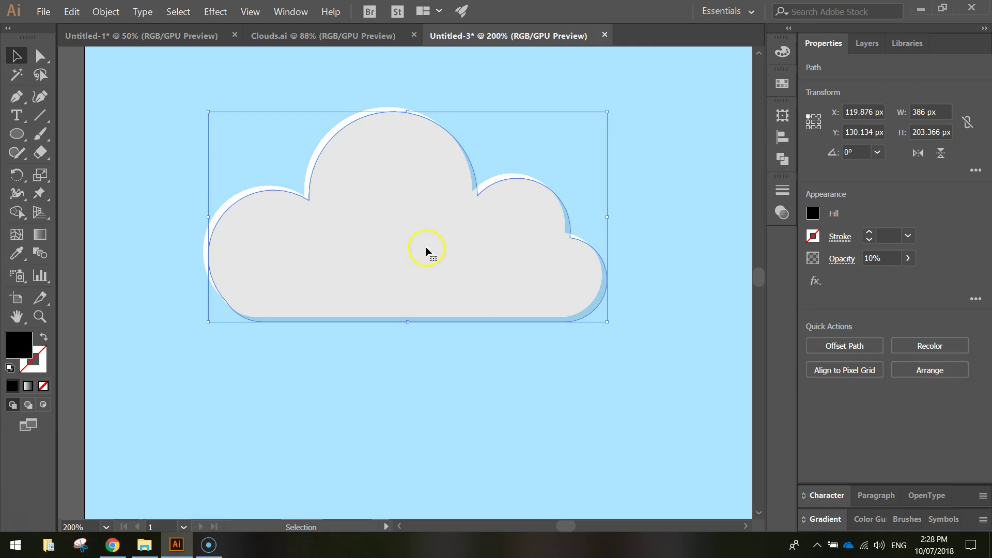
- Send the black shadow copy backward behind the white cloud
right_click(432, 227)
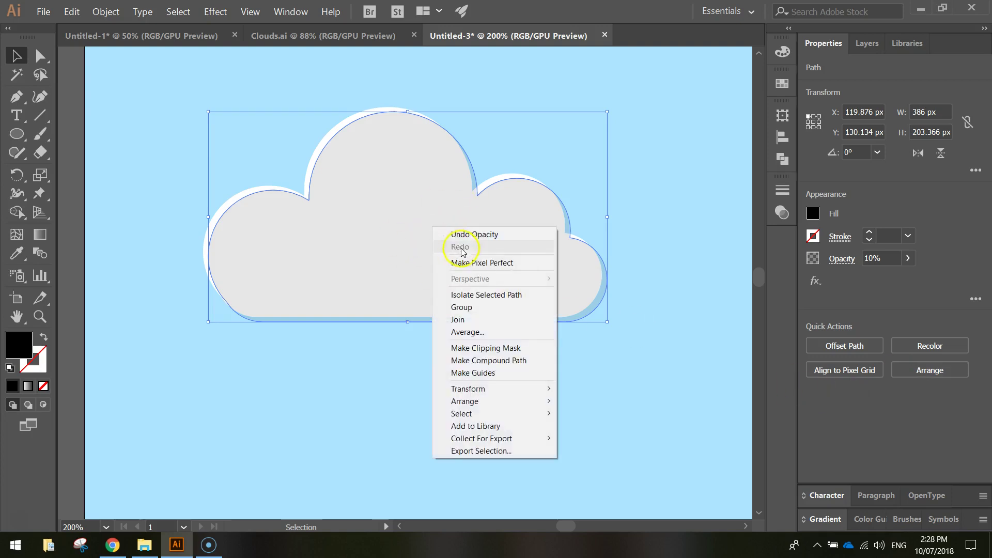
mouse_move(508, 404)
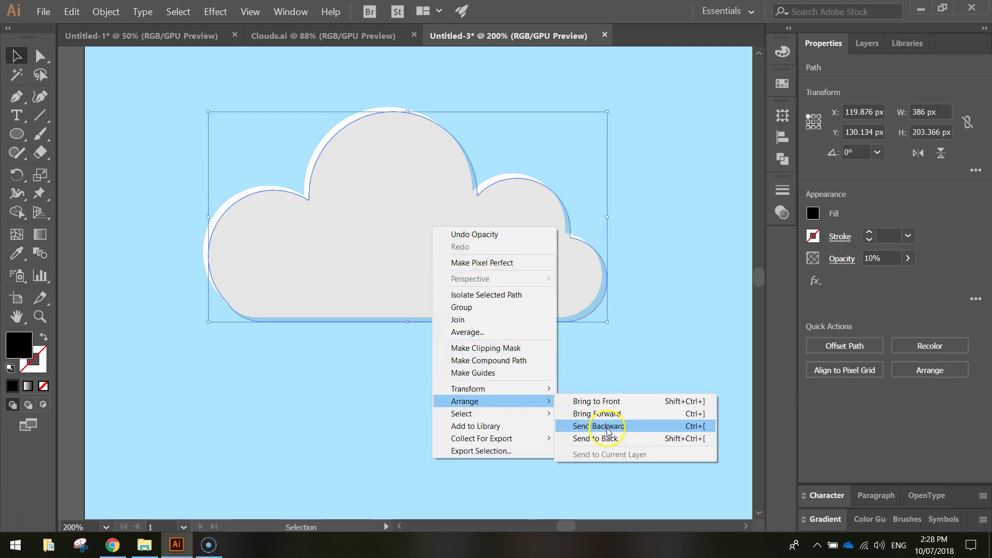
click(598, 425)
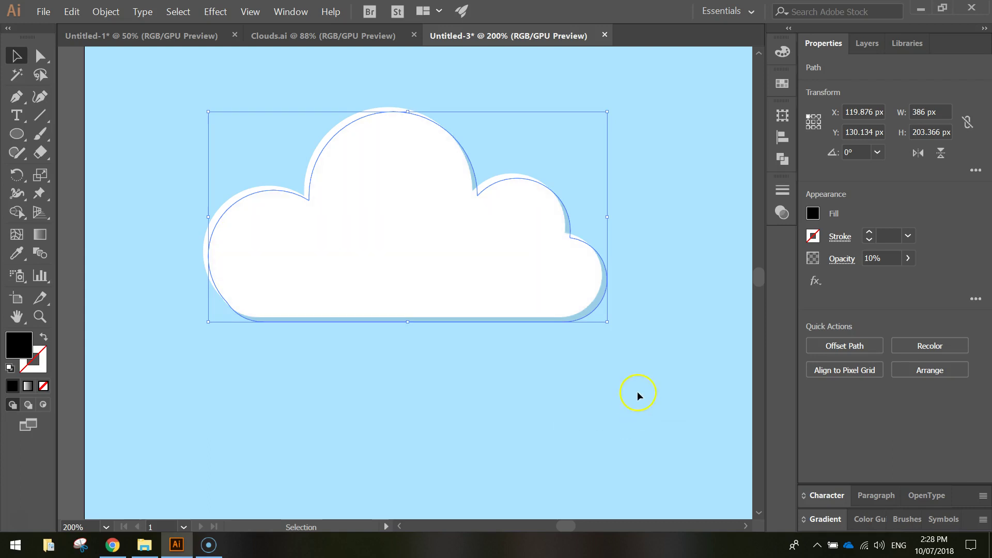
click(639, 394)
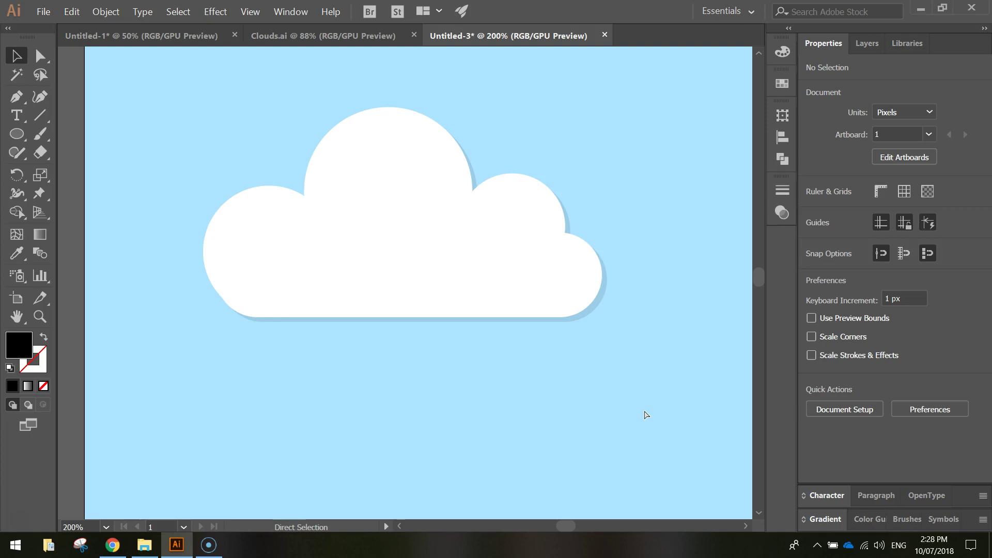
- Group the cloud with its shadow and scale the group up to 514 x 273.342 px
key(ctrl+0)
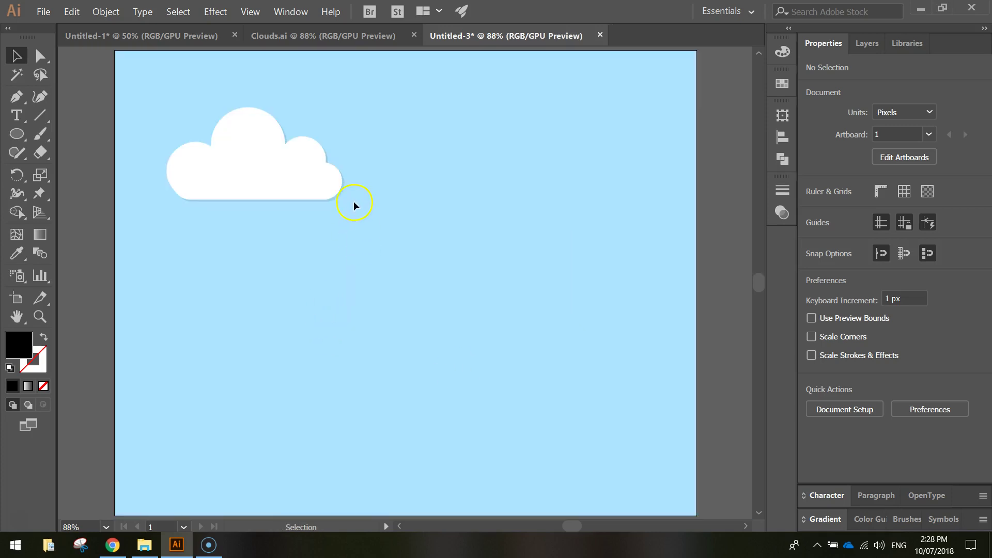
drag(181, 112, 150, 101)
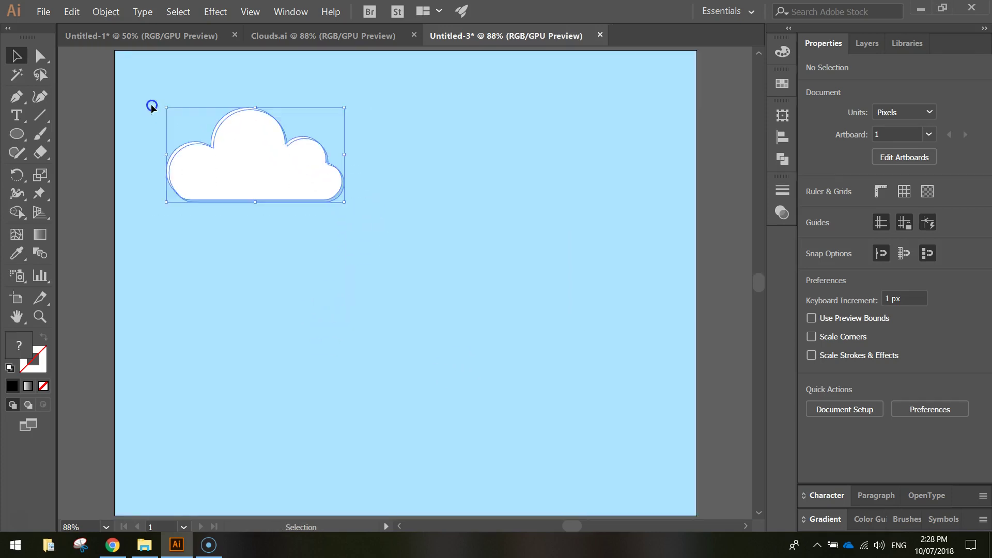
right_click(248, 144)
click(292, 214)
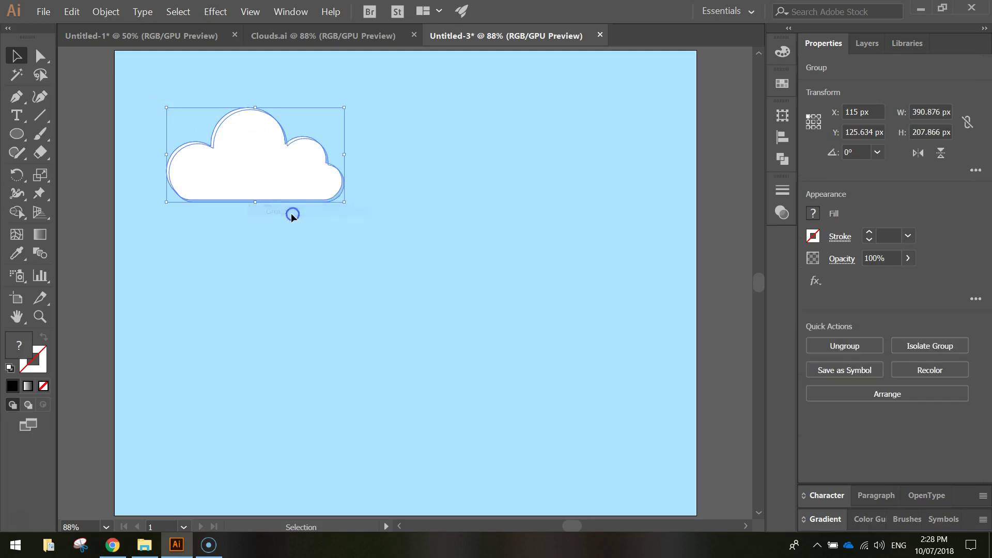
click(405, 175)
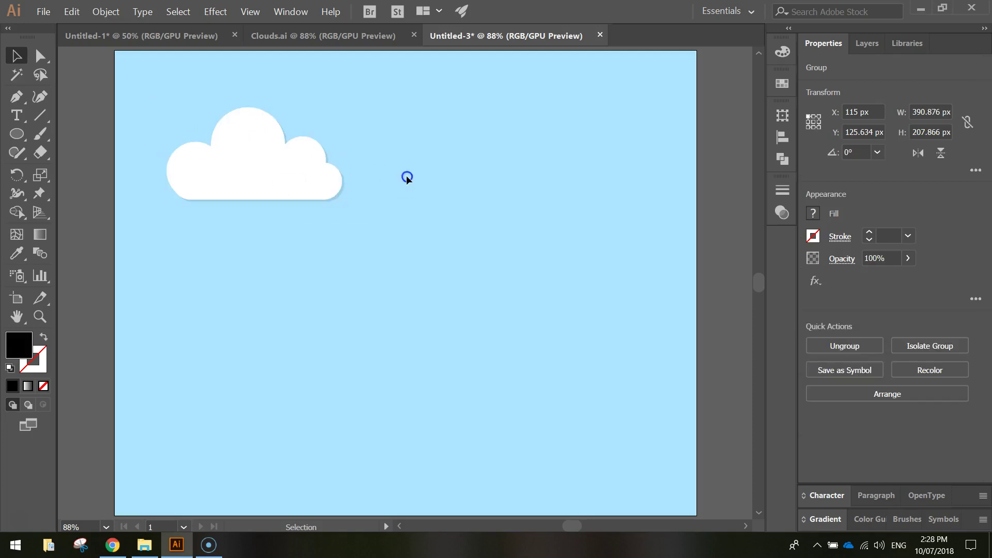
click(290, 184)
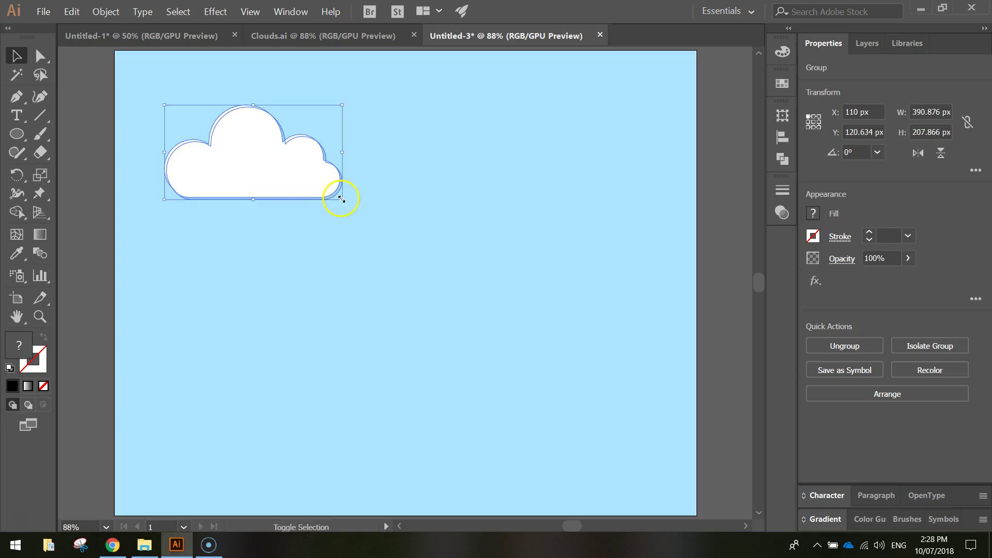
drag(343, 199, 326, 175)
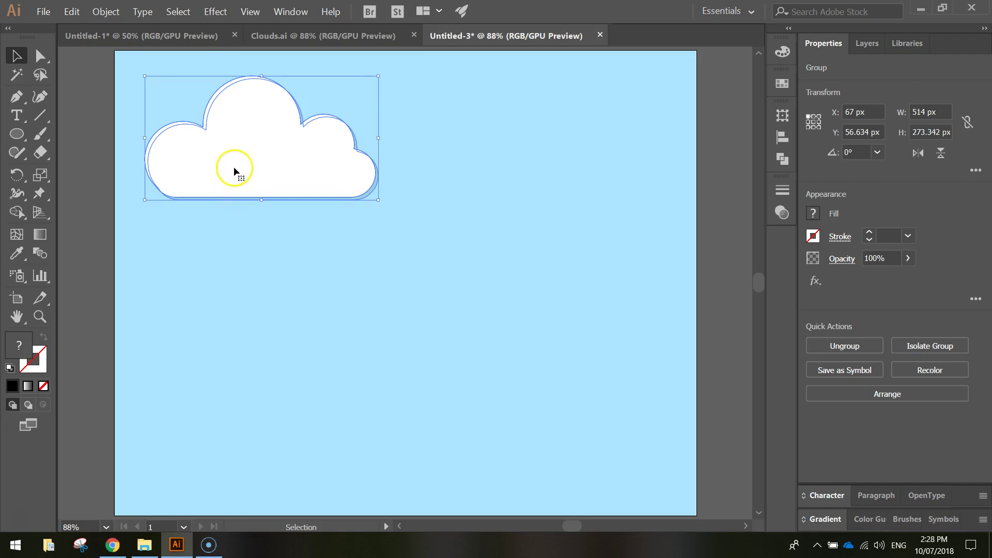
- Deselect all and set the Ellipse tool to a white fill
click(18, 135)
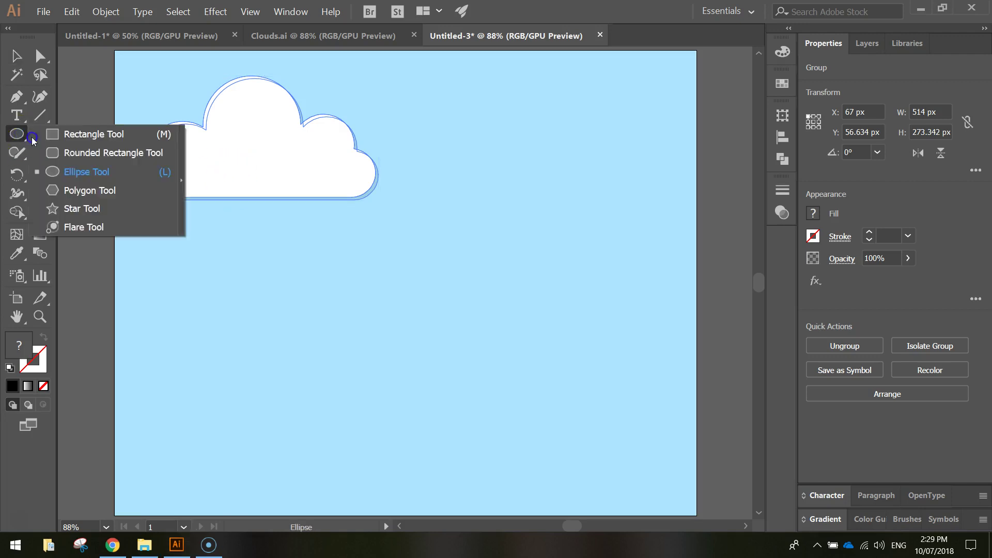
click(73, 172)
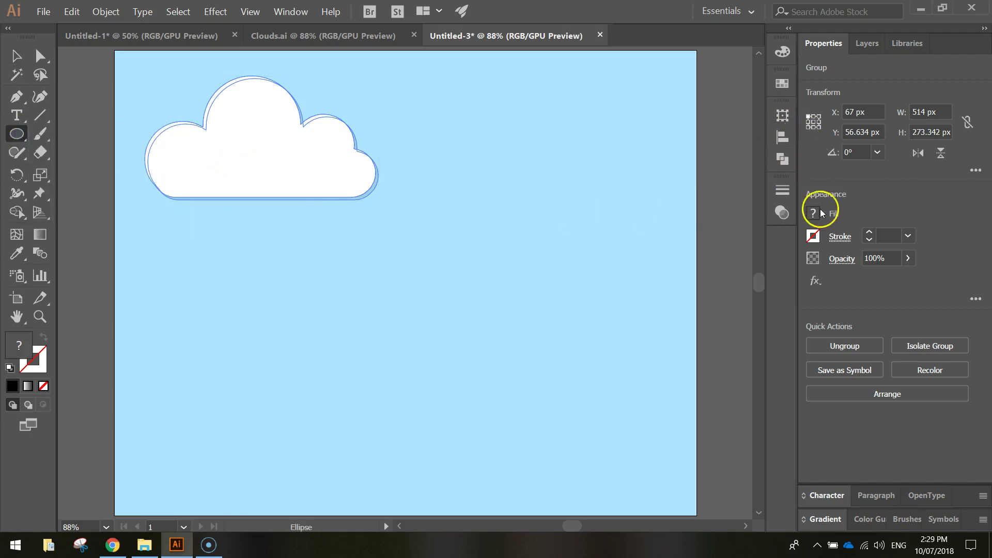
key(ctrl+shift+a)
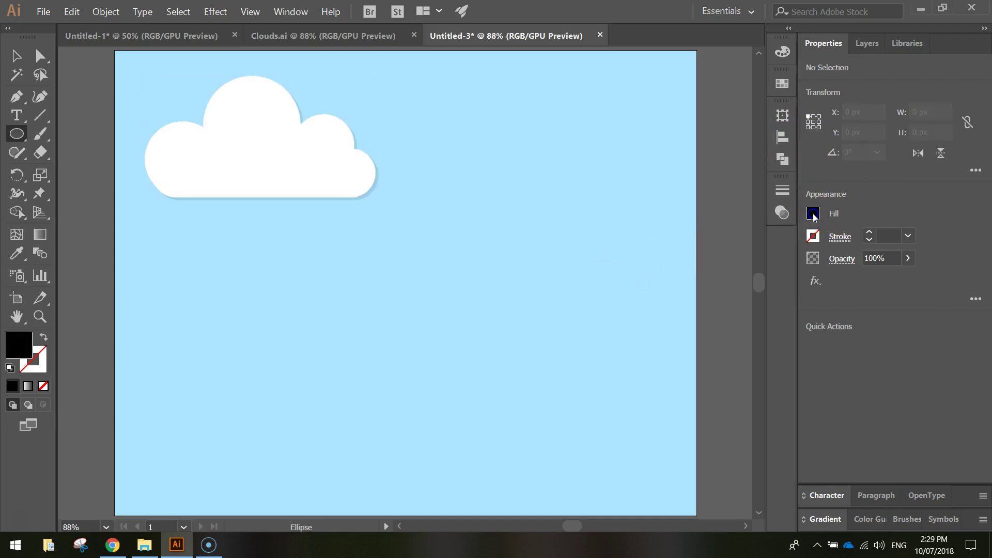
click(814, 215)
click(664, 349)
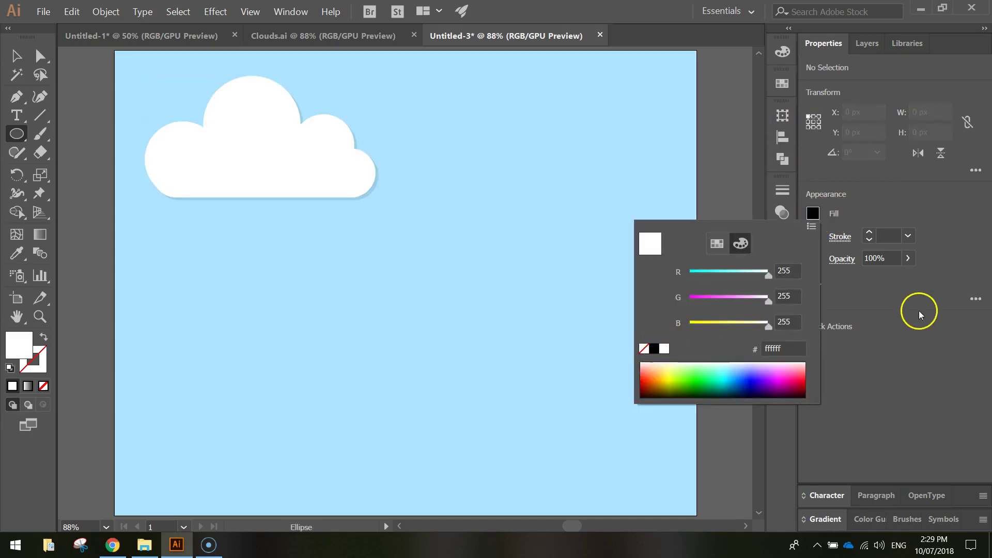
click(919, 291)
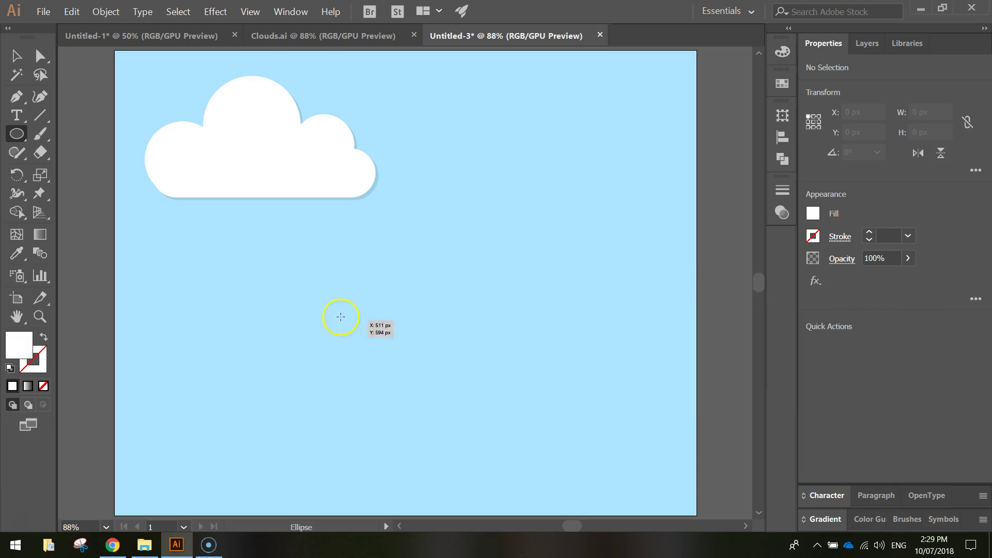
- Draw seven overlapping white circles of varying sizes in the lower middle of the sky
drag(339, 315, 386, 363)
mouse_move(428, 288)
mouse_down()
mouse_move(381, 355)
mouse_move(360, 355)
mouse_up()
drag(481, 302, 419, 364)
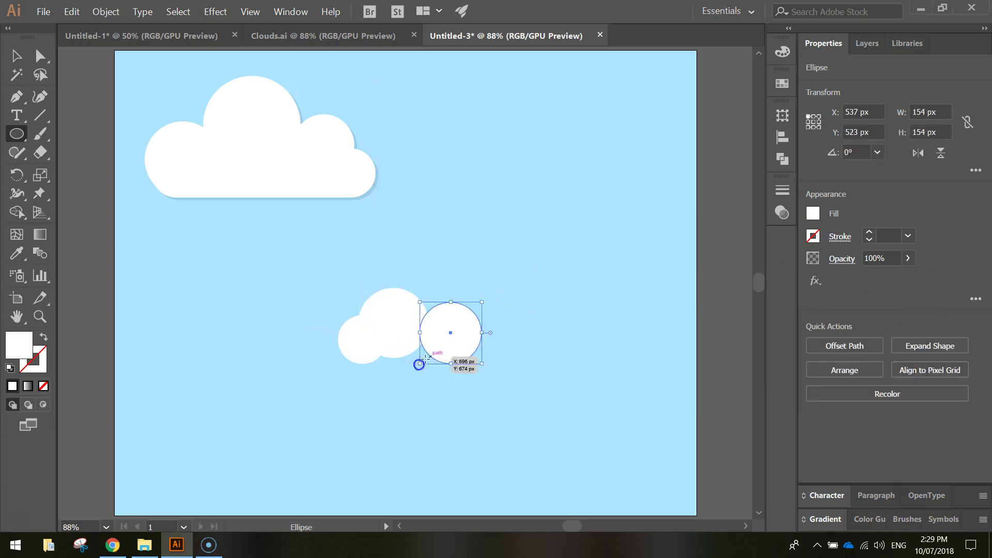
drag(503, 315, 469, 348)
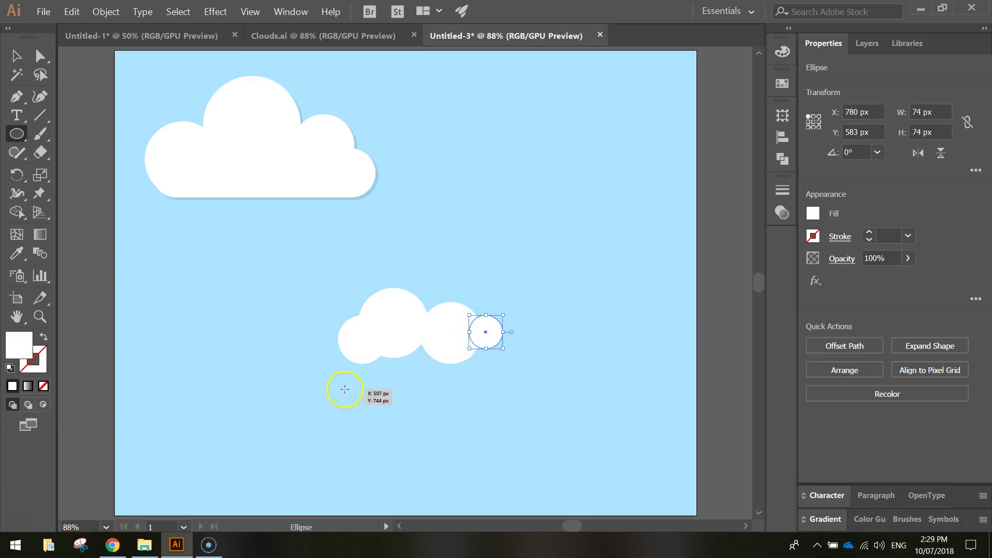
mouse_move(377, 388)
mouse_down()
mouse_move(400, 344)
mouse_move(419, 336)
mouse_up()
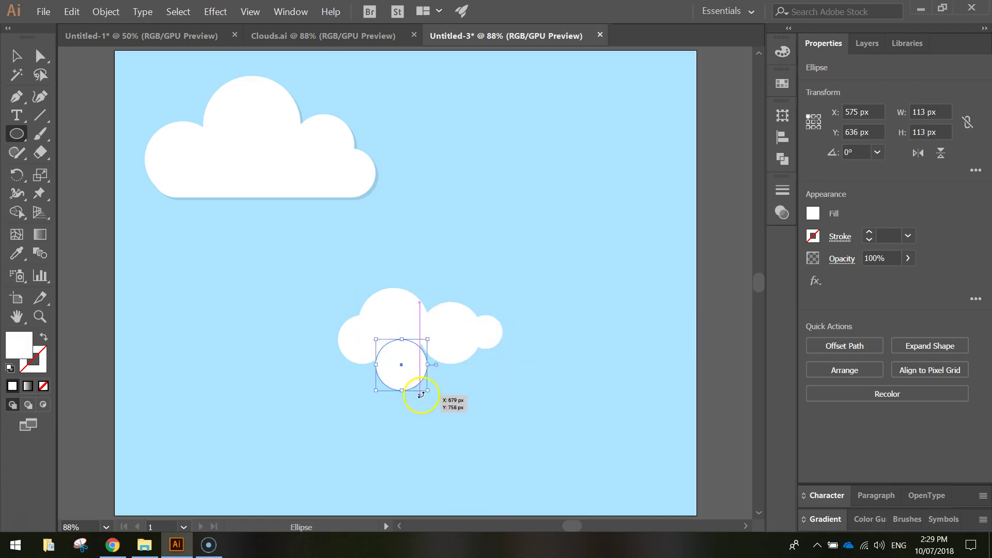
drag(457, 384, 406, 346)
drag(497, 380, 451, 346)
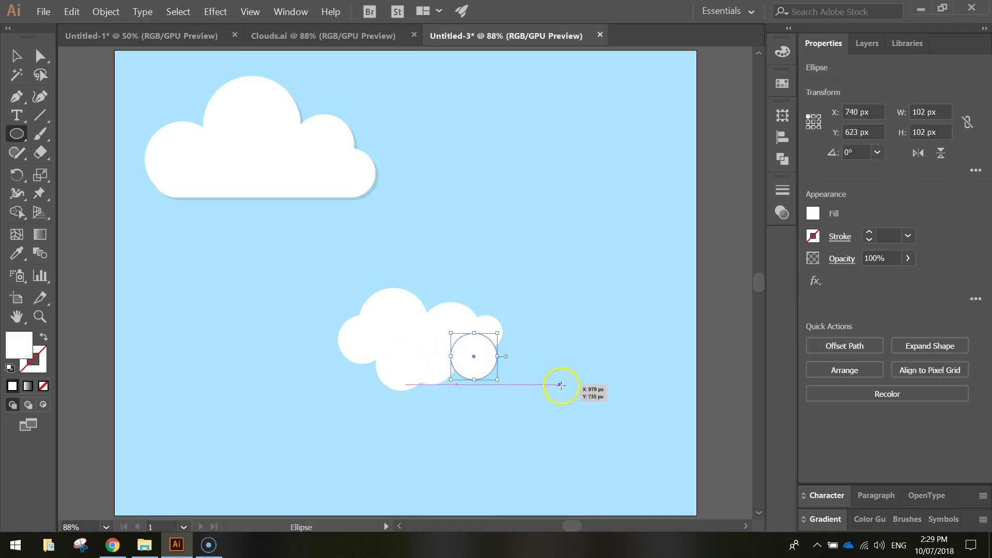
- Shrink the top-left circle to about 105 px, then select all the lower cloud's circles
click(16, 55)
click(211, 244)
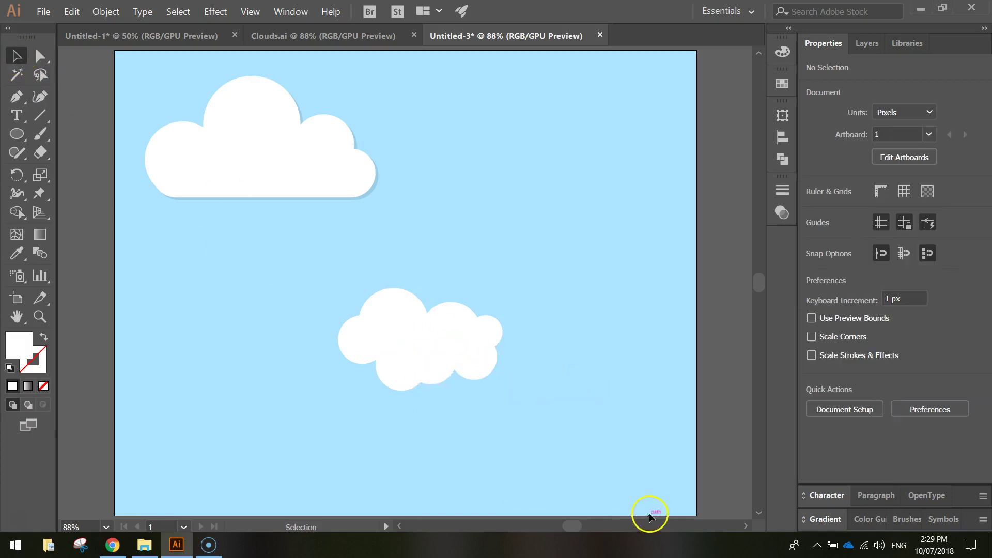
click(411, 316)
drag(357, 289, 371, 299)
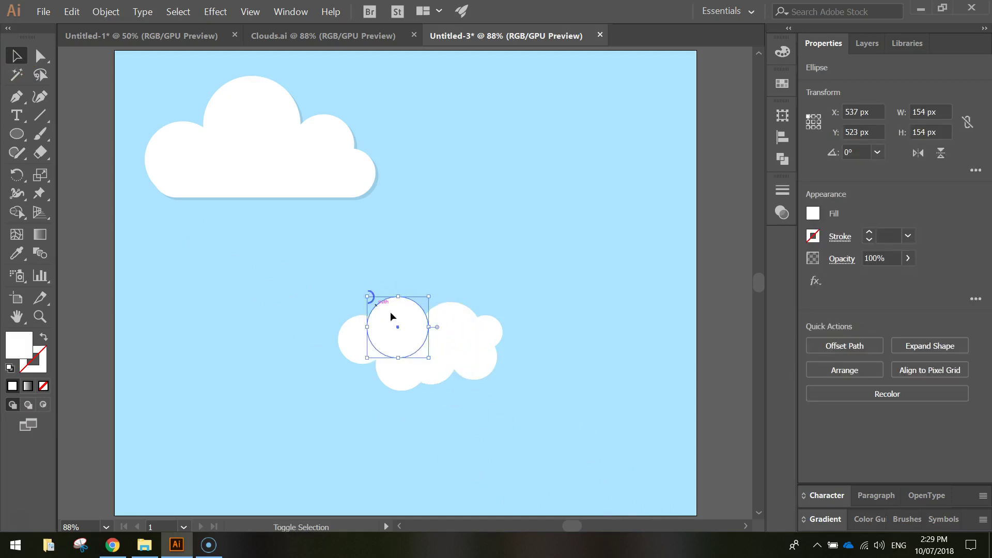
click(613, 296)
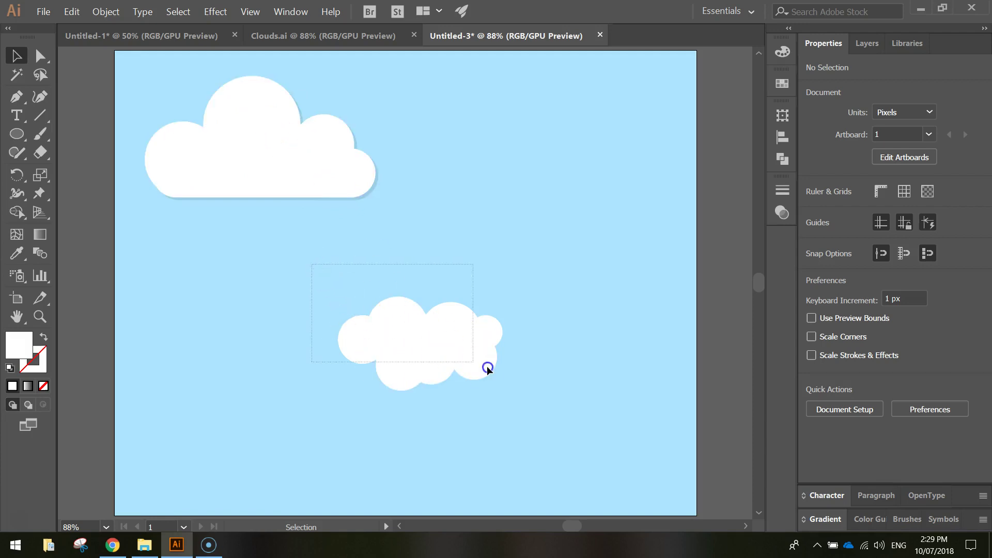
drag(555, 411, 555, 413)
- Sweep Shape Builder across all seven circles to unite them into one 362 x 207 px path
scroll(491, 399, up, 3)
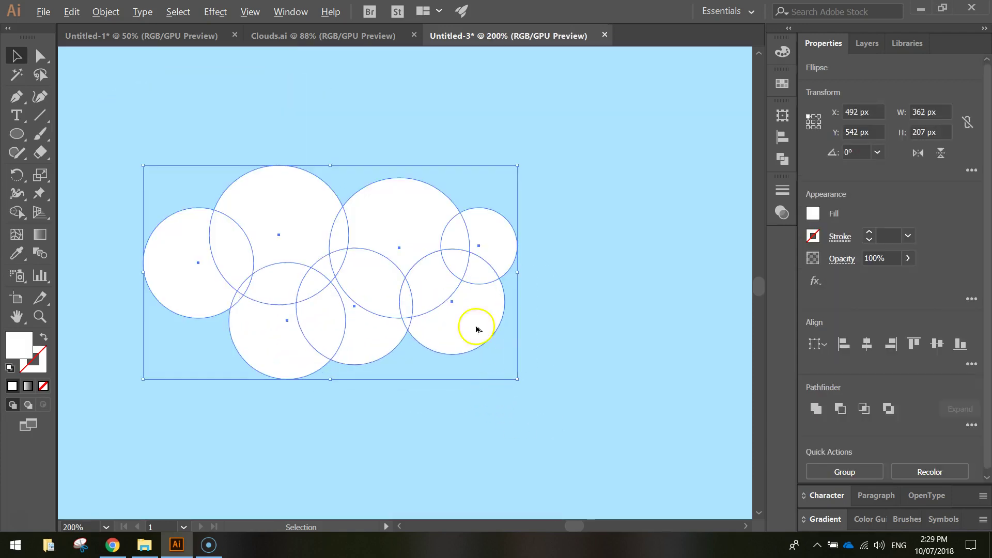
click(16, 213)
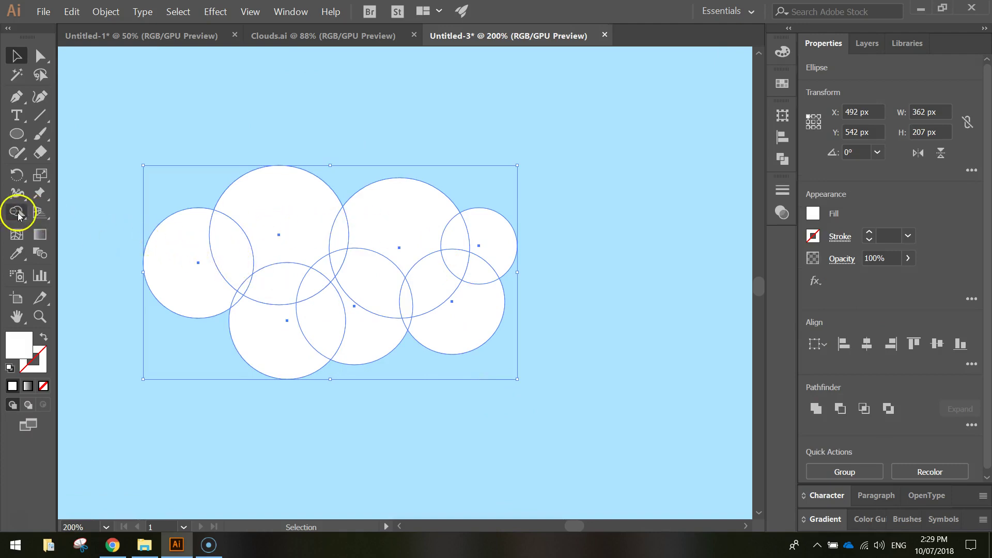
click(66, 212)
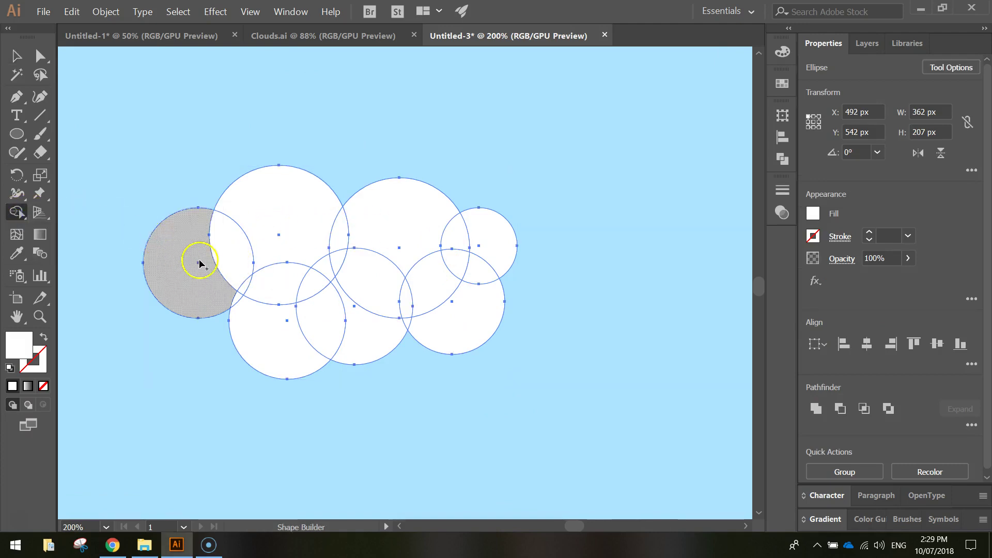
mouse_move(196, 248)
mouse_down()
mouse_move(266, 224)
mouse_move(479, 241)
mouse_move(474, 260)
mouse_move(453, 265)
mouse_move(452, 310)
mouse_move(404, 298)
mouse_move(406, 322)
mouse_move(385, 329)
mouse_move(258, 334)
mouse_up()
mouse_move(238, 296)
mouse_down()
mouse_move(318, 286)
mouse_move(335, 269)
mouse_move(392, 286)
mouse_move(513, 284)
mouse_up()
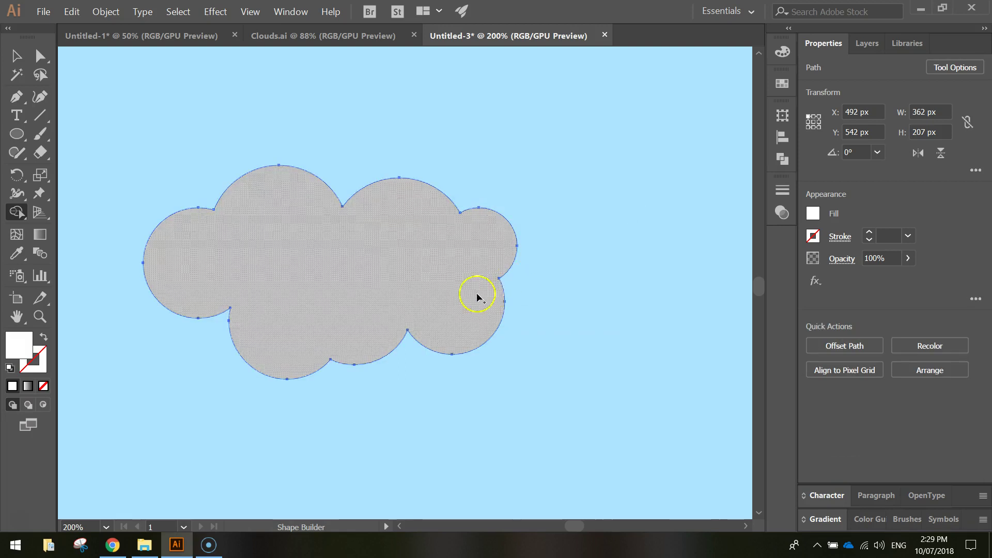
click(16, 56)
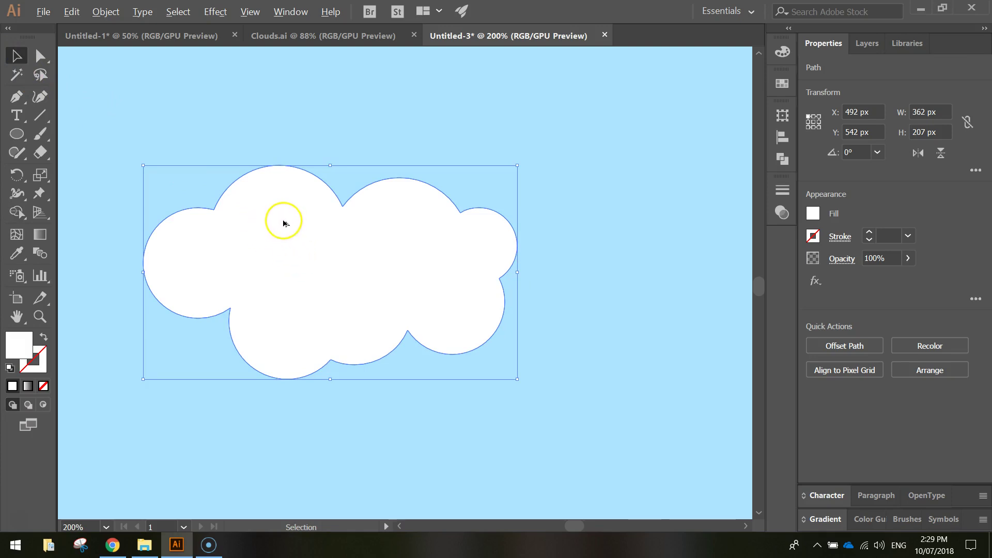
- Duplicate the cloud about 5 px down-right and make the copy black at 10% opacity
drag(283, 224, 286, 230)
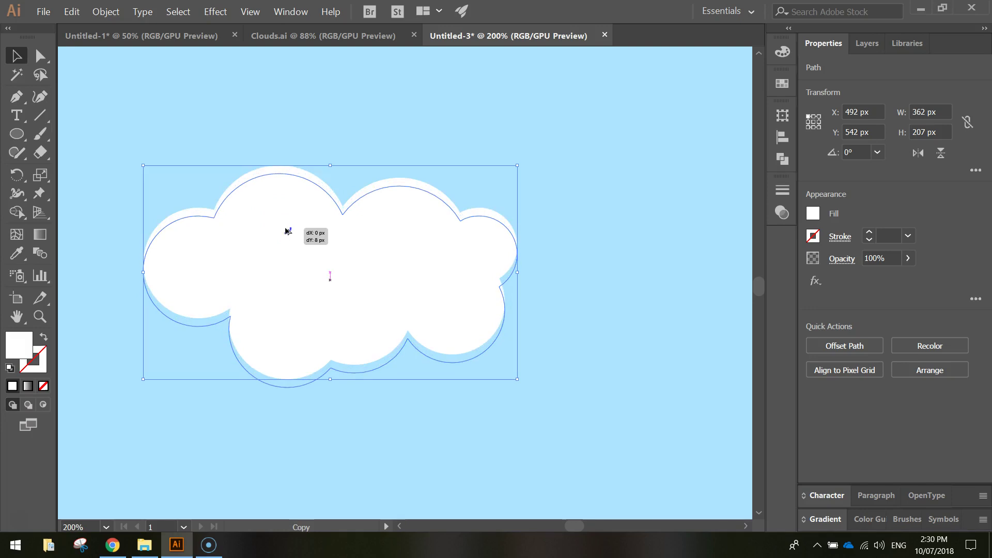
drag(286, 230, 288, 224)
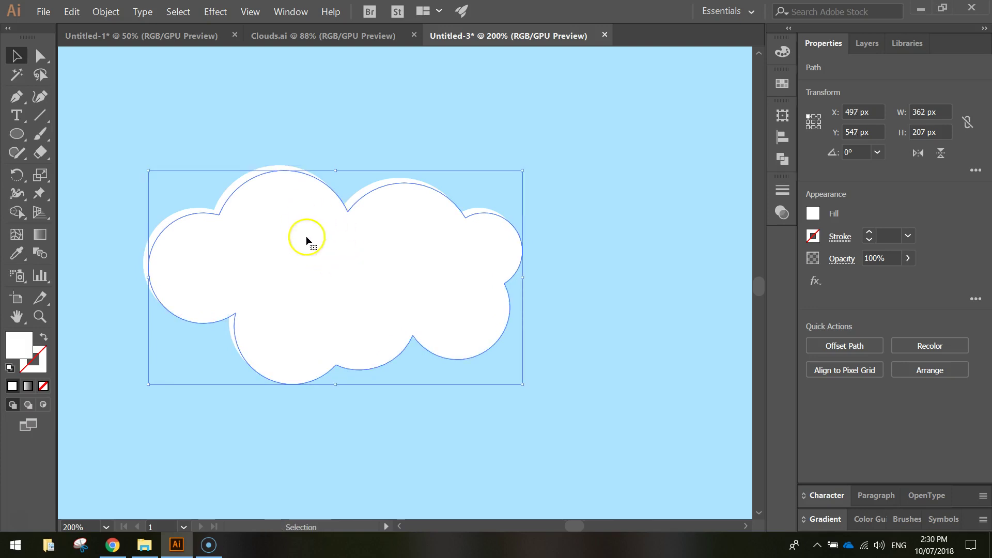
click(813, 213)
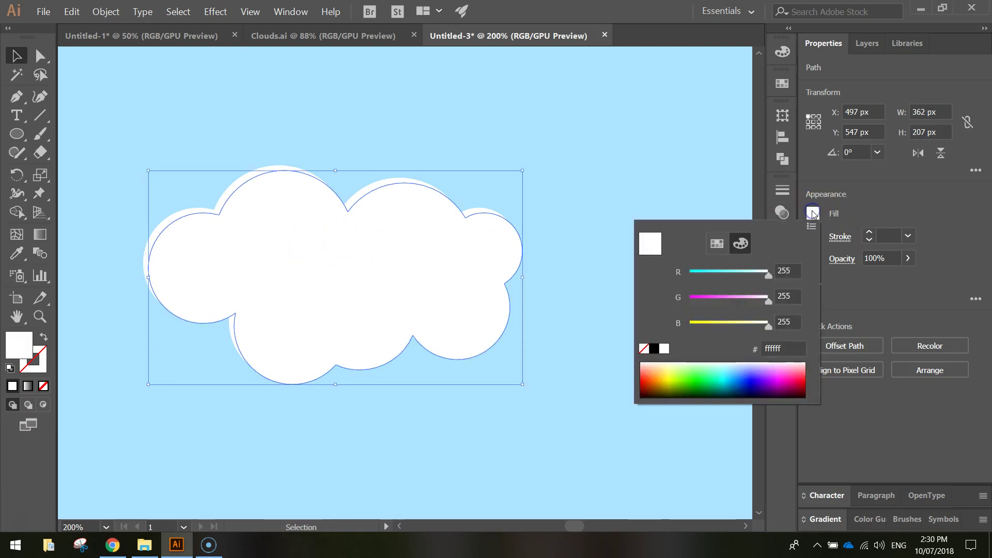
click(654, 349)
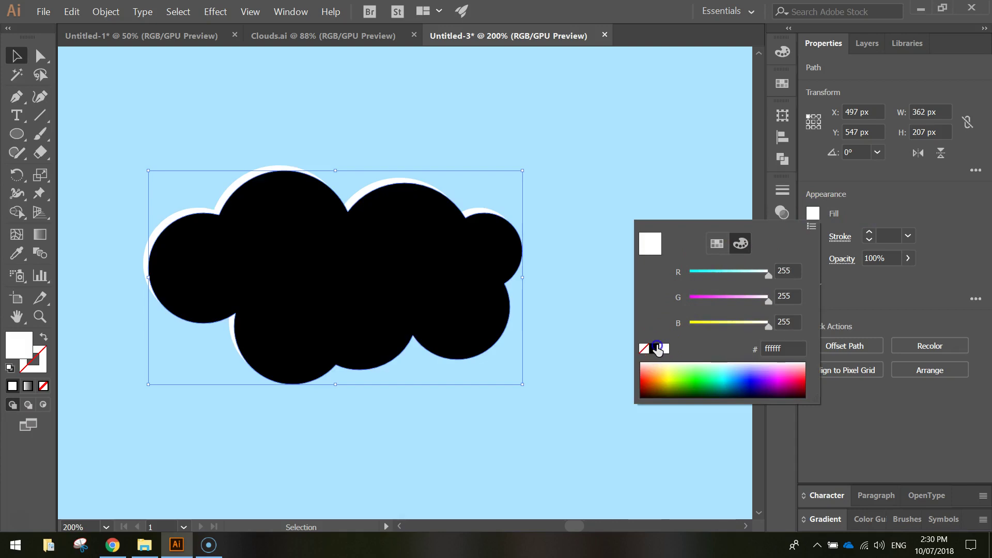
click(875, 259)
click(874, 259)
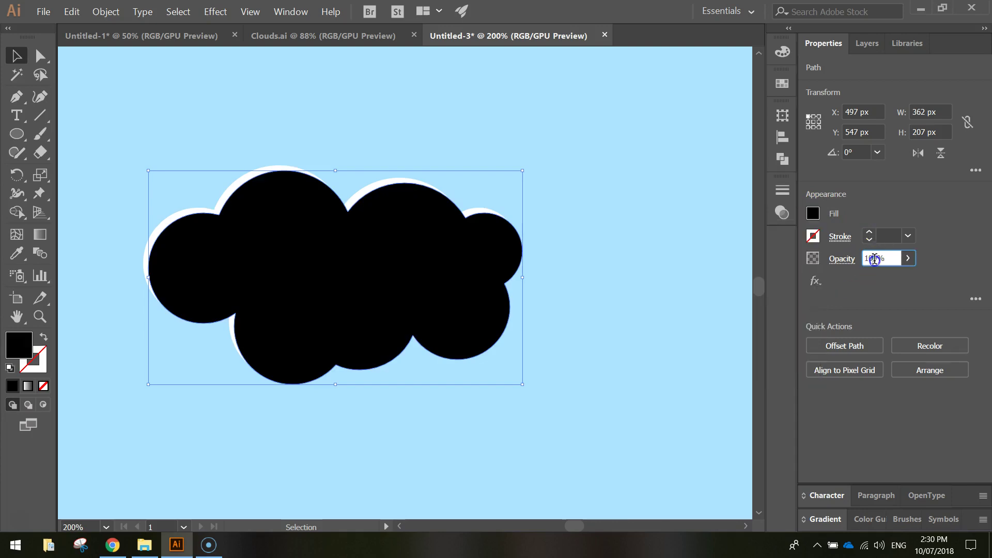
key(BackSpace)
key(Return)
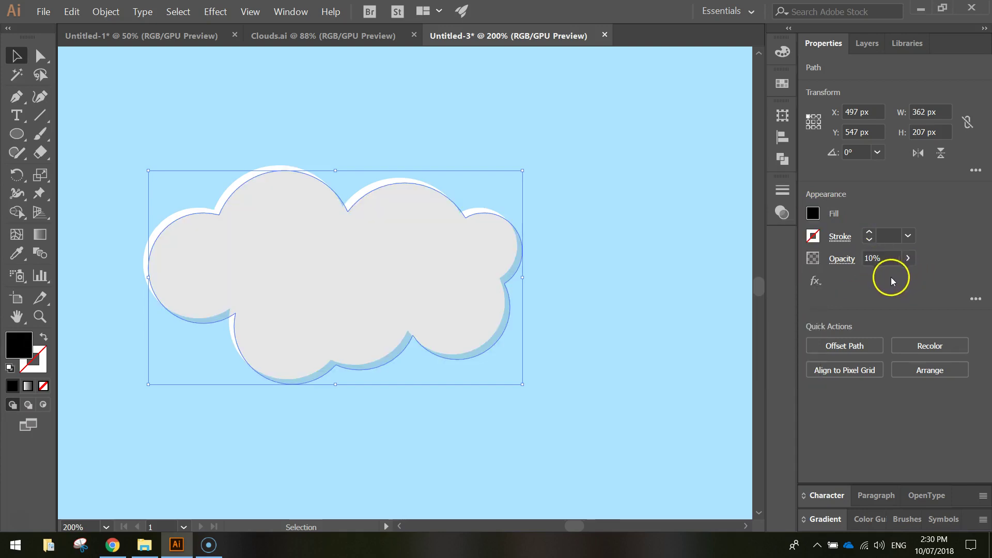
- Send the black copy behind the white cloud so it reads as a shadow
right_click(370, 251)
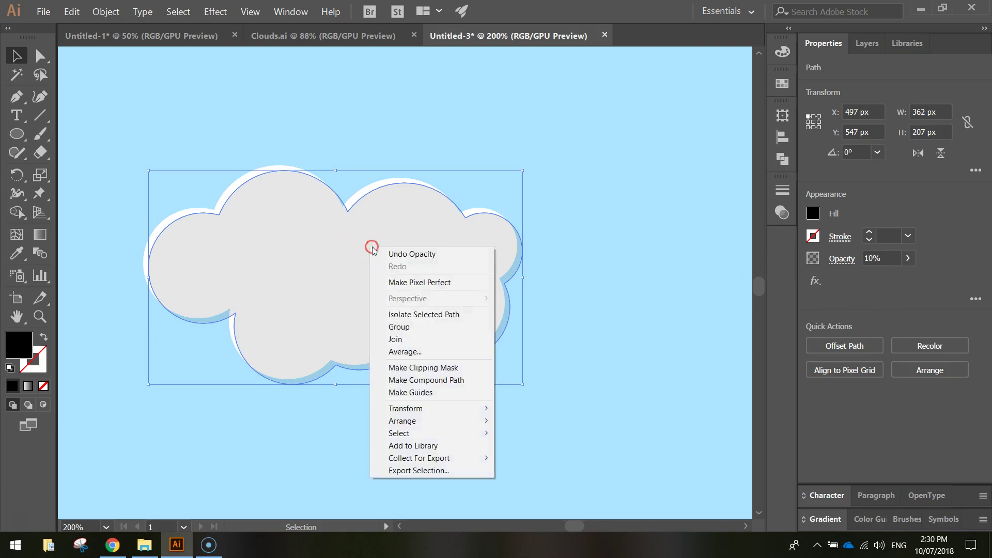
mouse_move(475, 420)
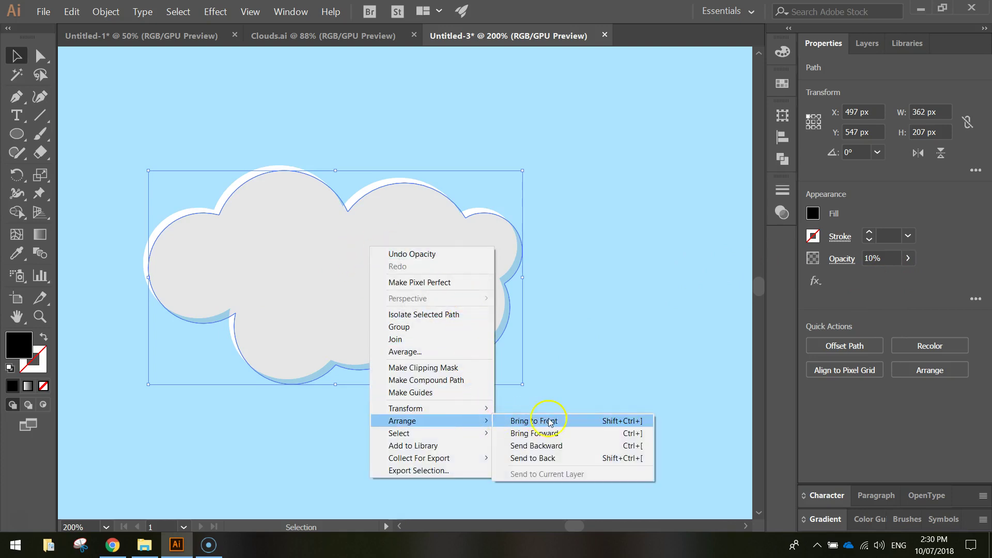
click(573, 447)
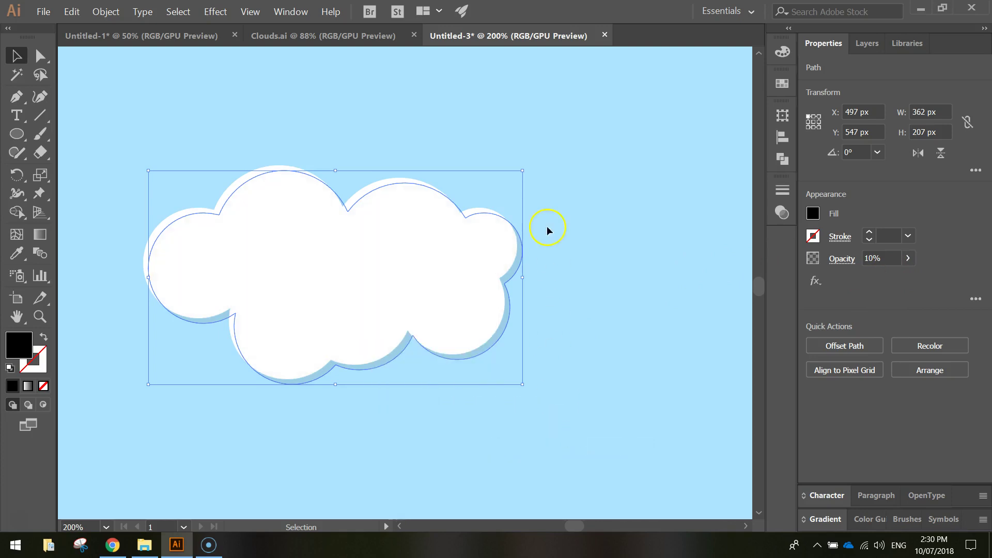
click(544, 244)
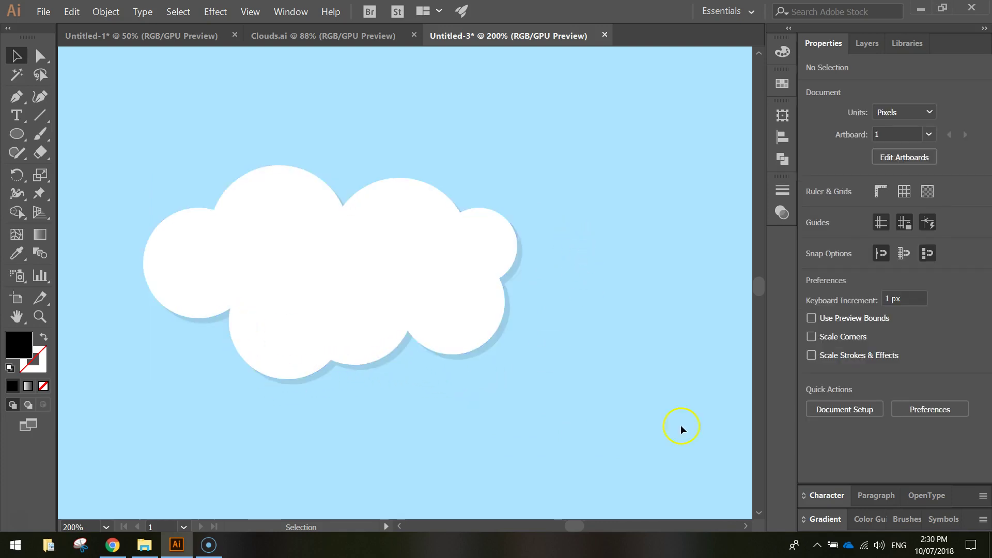
- Group the second cloud together with its shadow
scroll(528, 224, down, 3)
scroll(532, 221, up, 2)
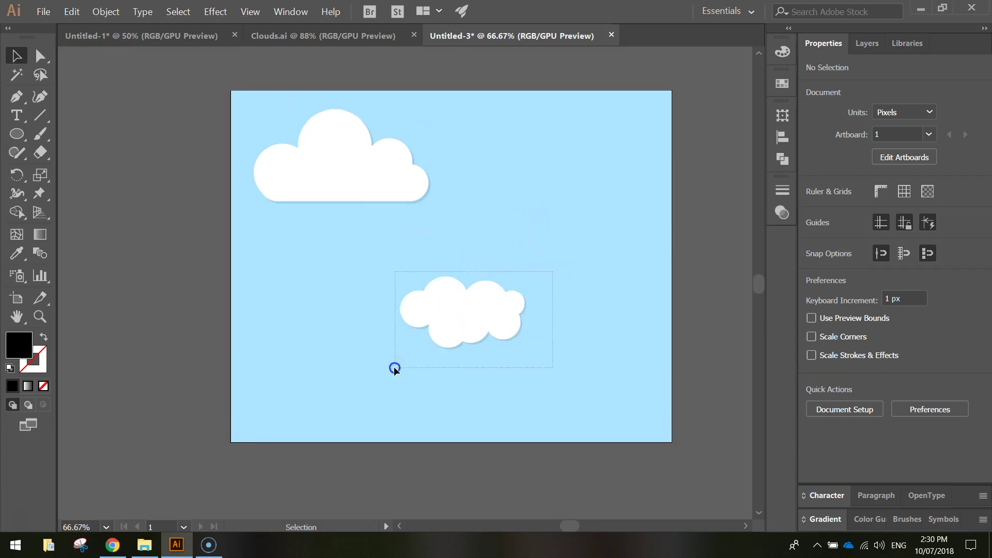
drag(394, 368, 394, 368)
right_click(479, 319)
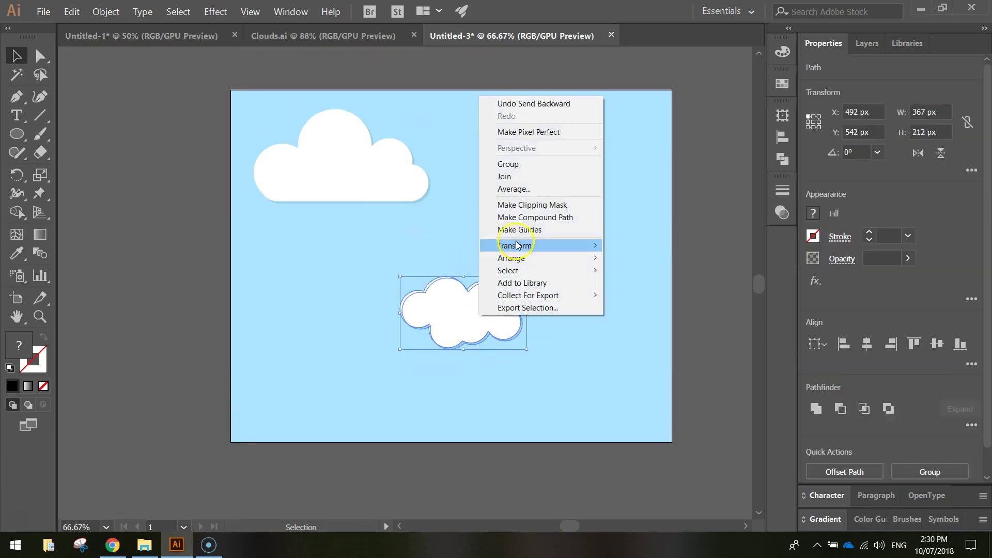
click(526, 164)
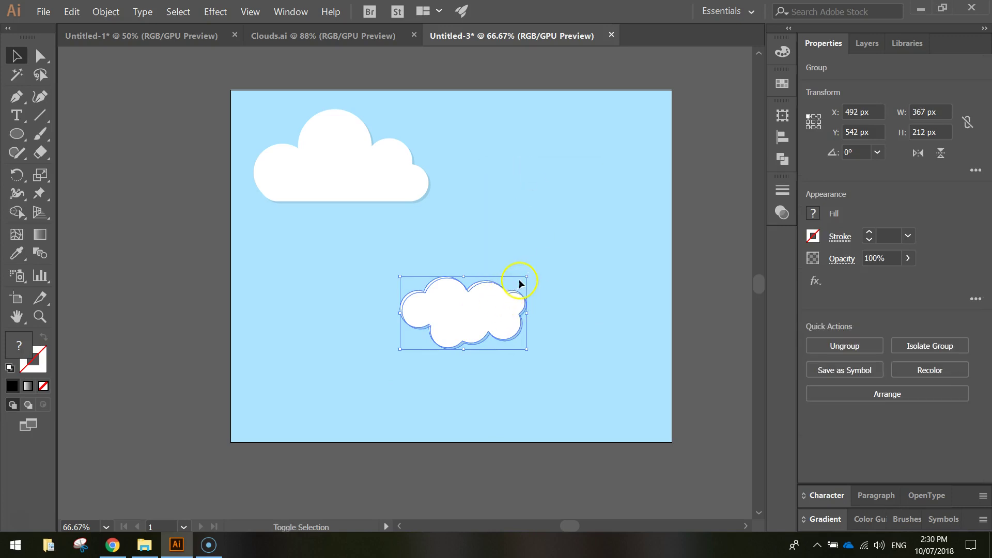
- Add two scaled duplicates: a half-size cloud top right and a 385×205 px cloud bottom right
drag(503, 300, 584, 228)
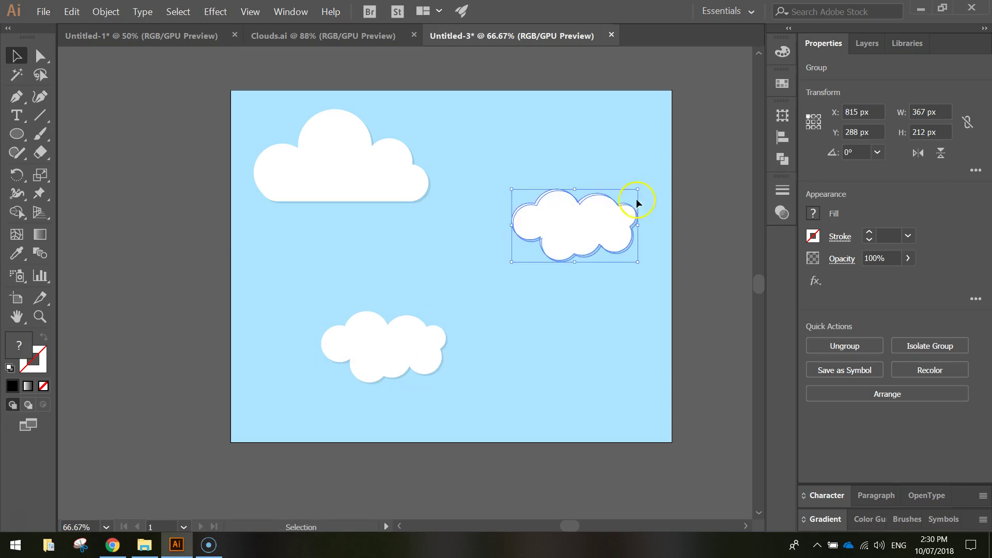
drag(639, 190, 592, 224)
drag(542, 247, 607, 161)
drag(356, 177, 582, 289)
drag(625, 313, 581, 290)
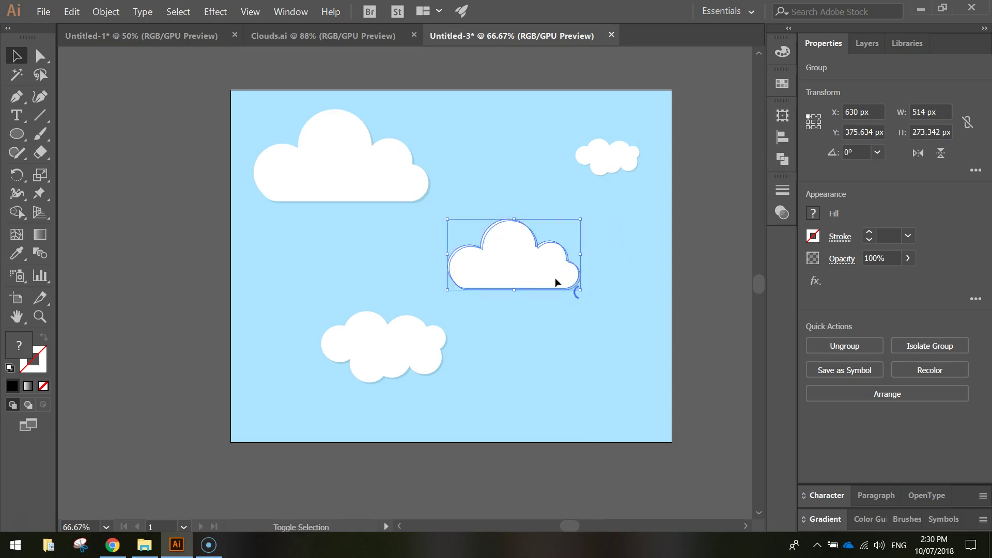
drag(533, 265, 603, 354)
- Enlarge the bottom-left cloud and reshuffle the clouds, moving the small one to the bottom left
drag(421, 339, 427, 265)
drag(361, 310, 388, 310)
drag(591, 370, 578, 351)
drag(603, 169, 576, 187)
drag(354, 299, 543, 253)
drag(586, 178, 345, 363)
- Fine-tune each cloud's position across the sky for a balanced scattered layout
drag(531, 311, 551, 255)
drag(340, 342, 333, 323)
drag(346, 179, 339, 227)
drag(559, 234, 567, 181)
drag(567, 383, 518, 354)
click(595, 297)
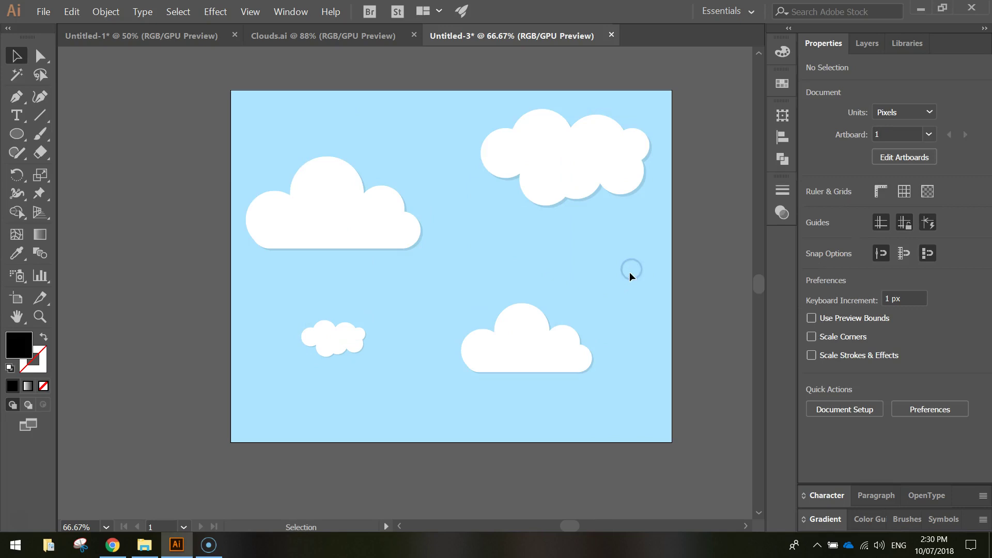